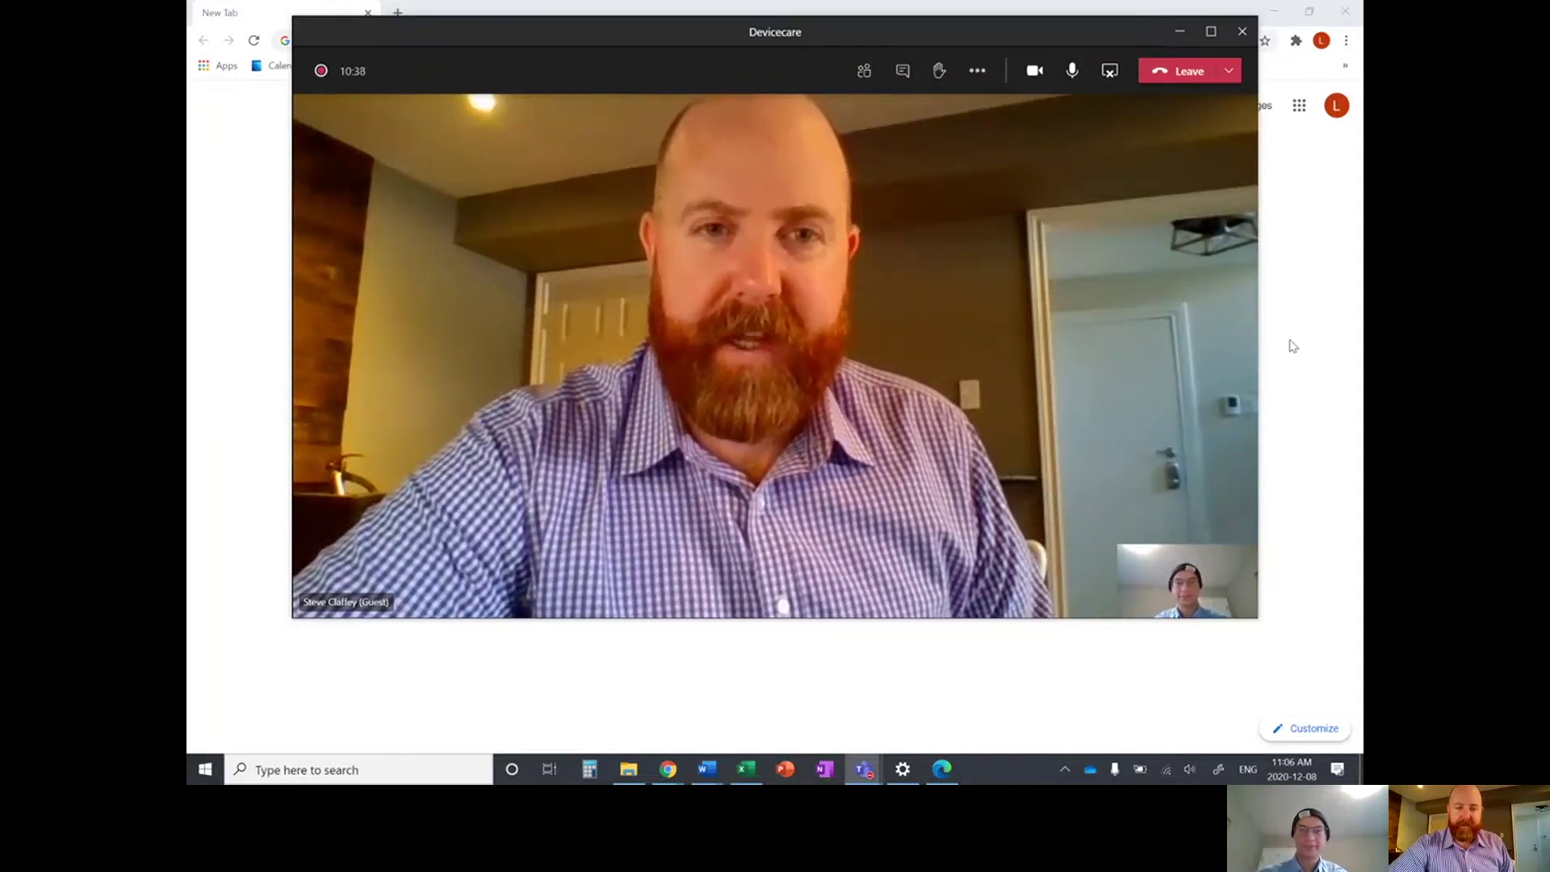
- Switch from the Teams Devicecare call to Chrome's new tab page
key(alt+Tab)
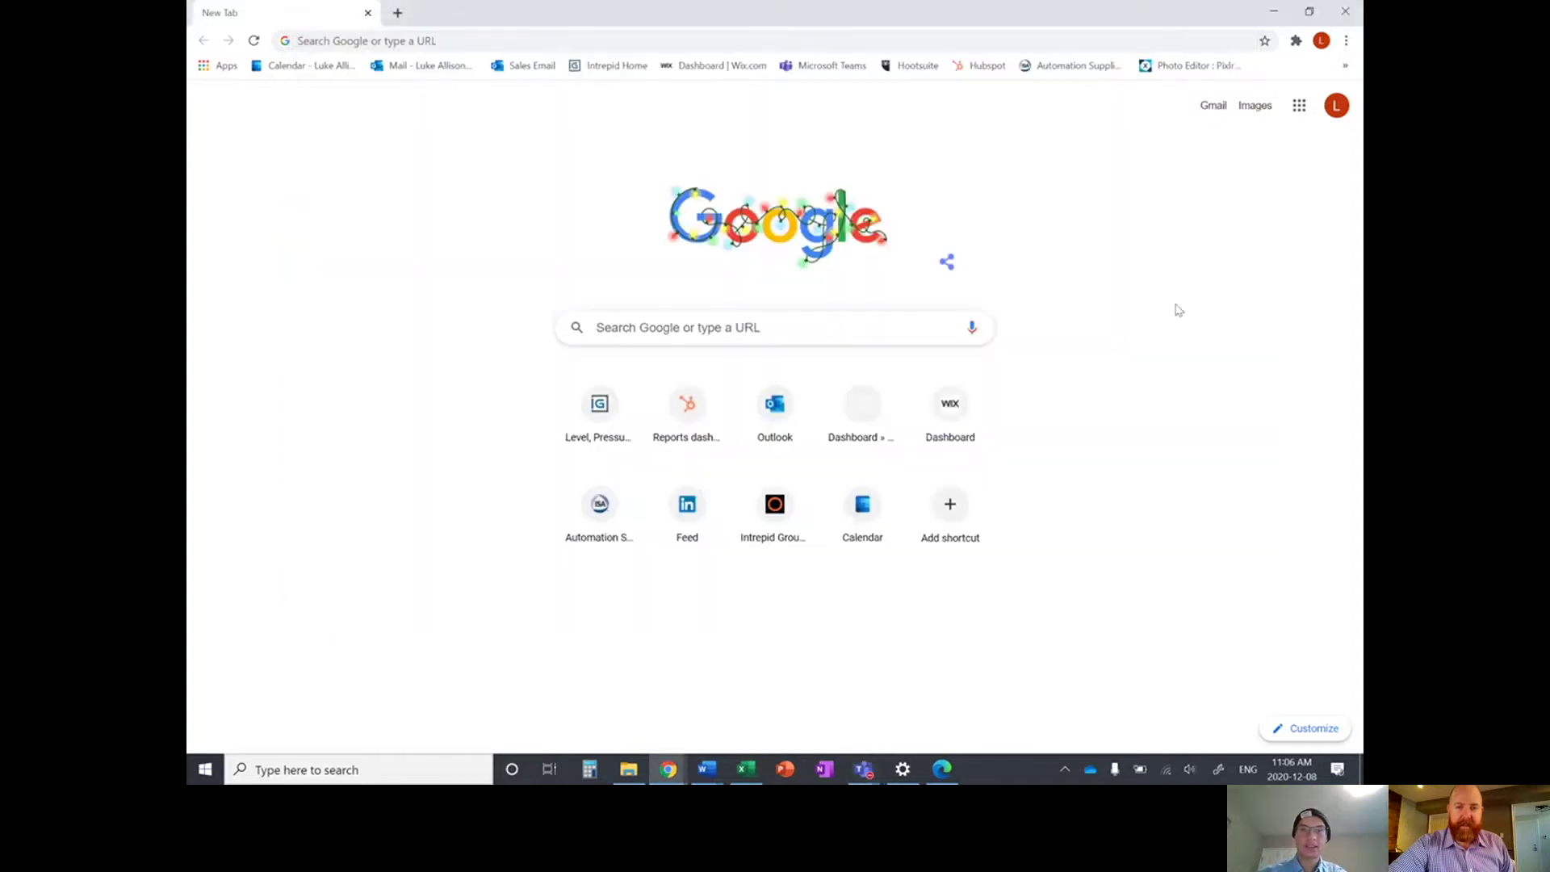
- Go to endress.com, search the site for 'devicecare' and open the DeviceCare SFE100 product
click(451, 44)
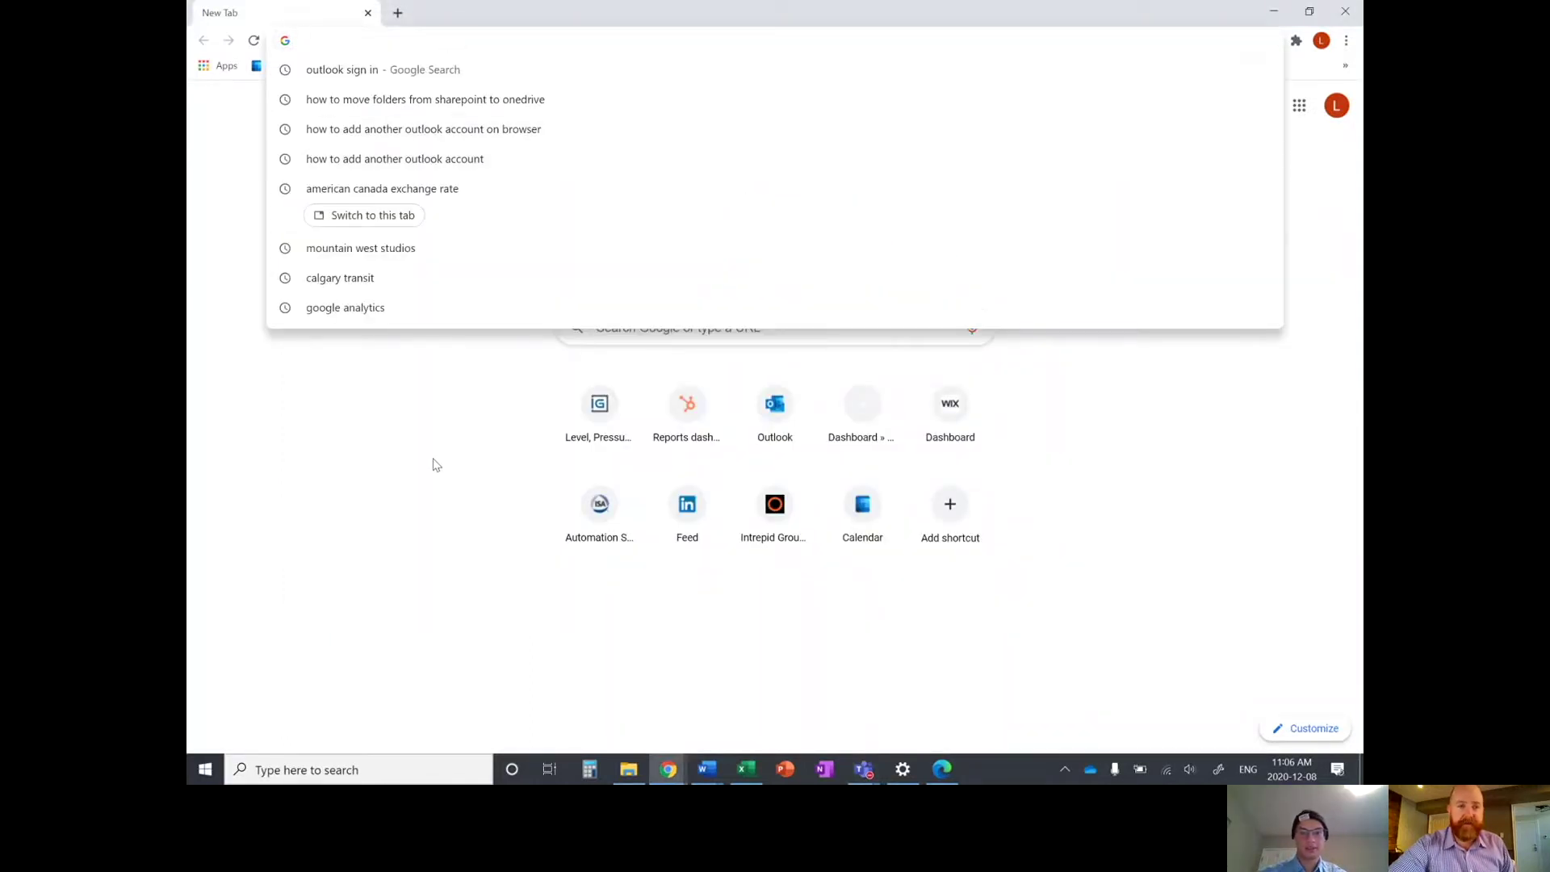
text(endress.com)
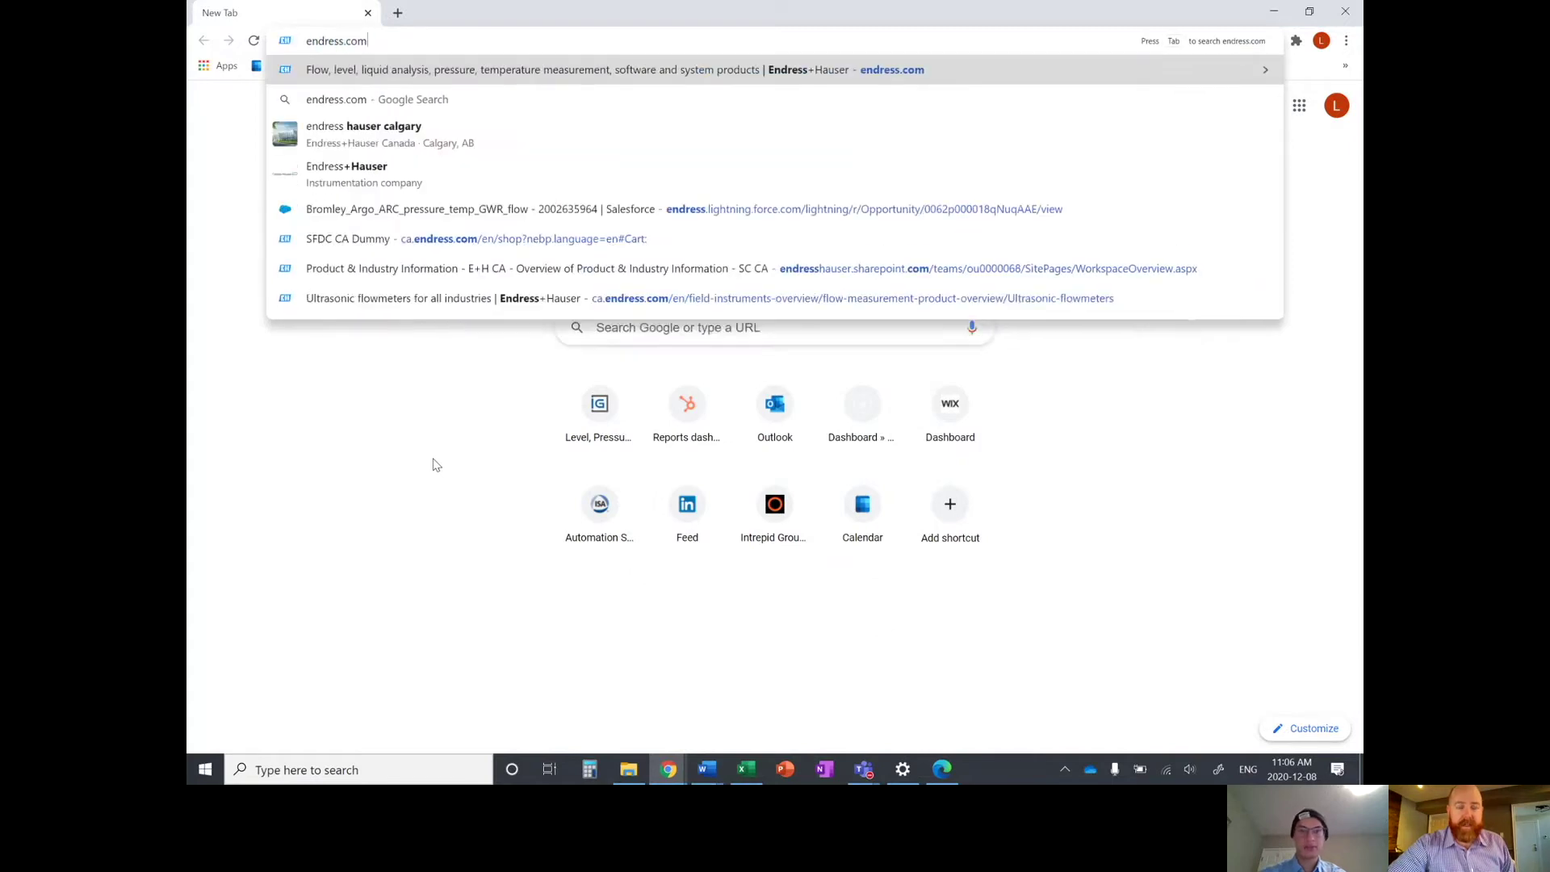
key(Return)
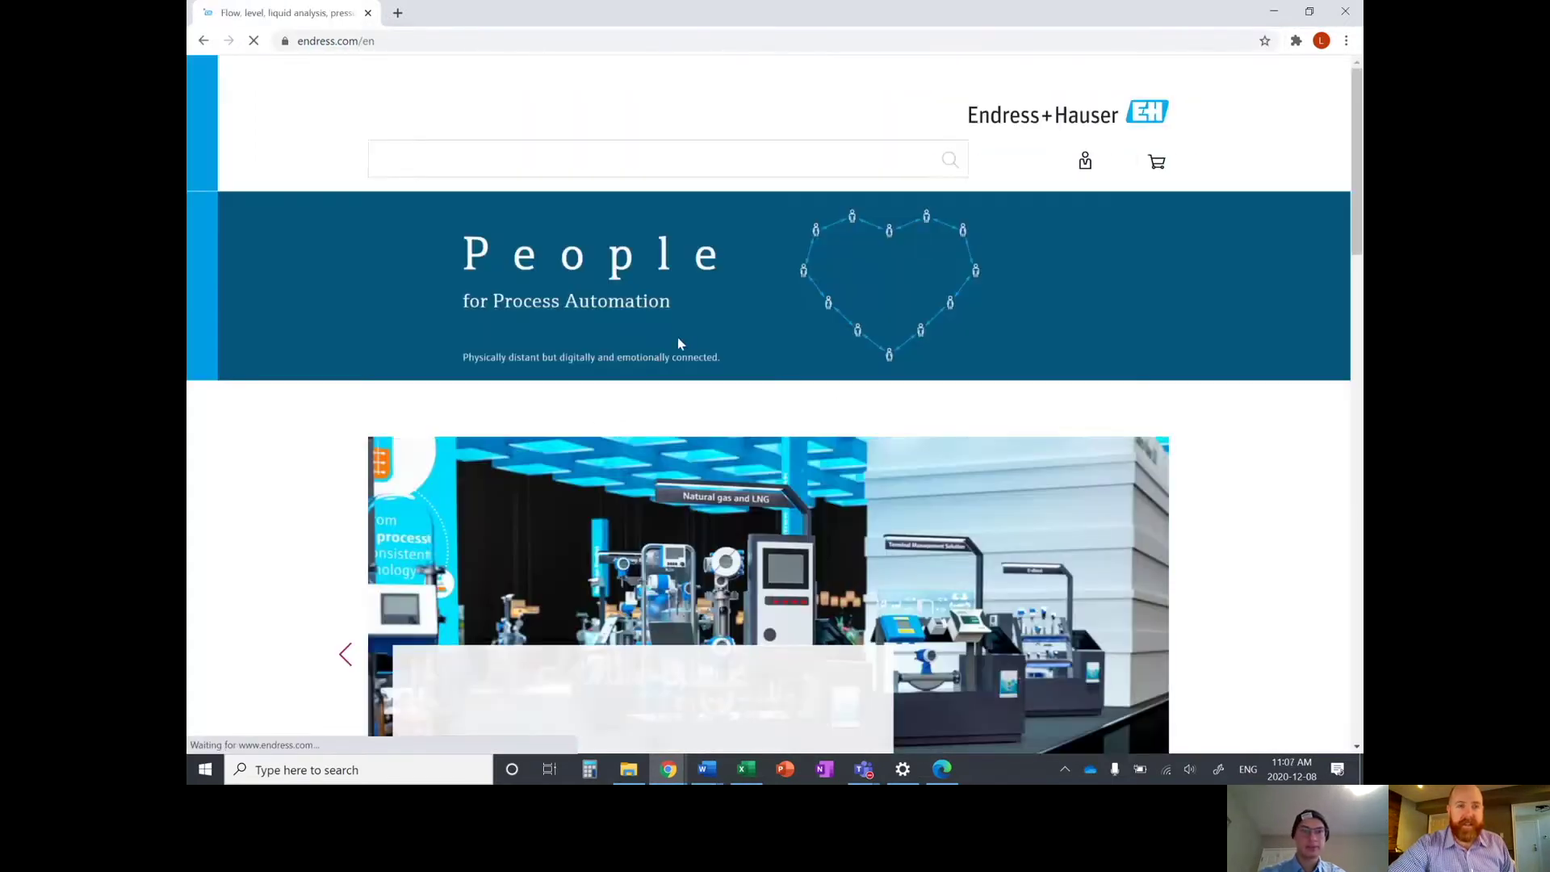
click(588, 165)
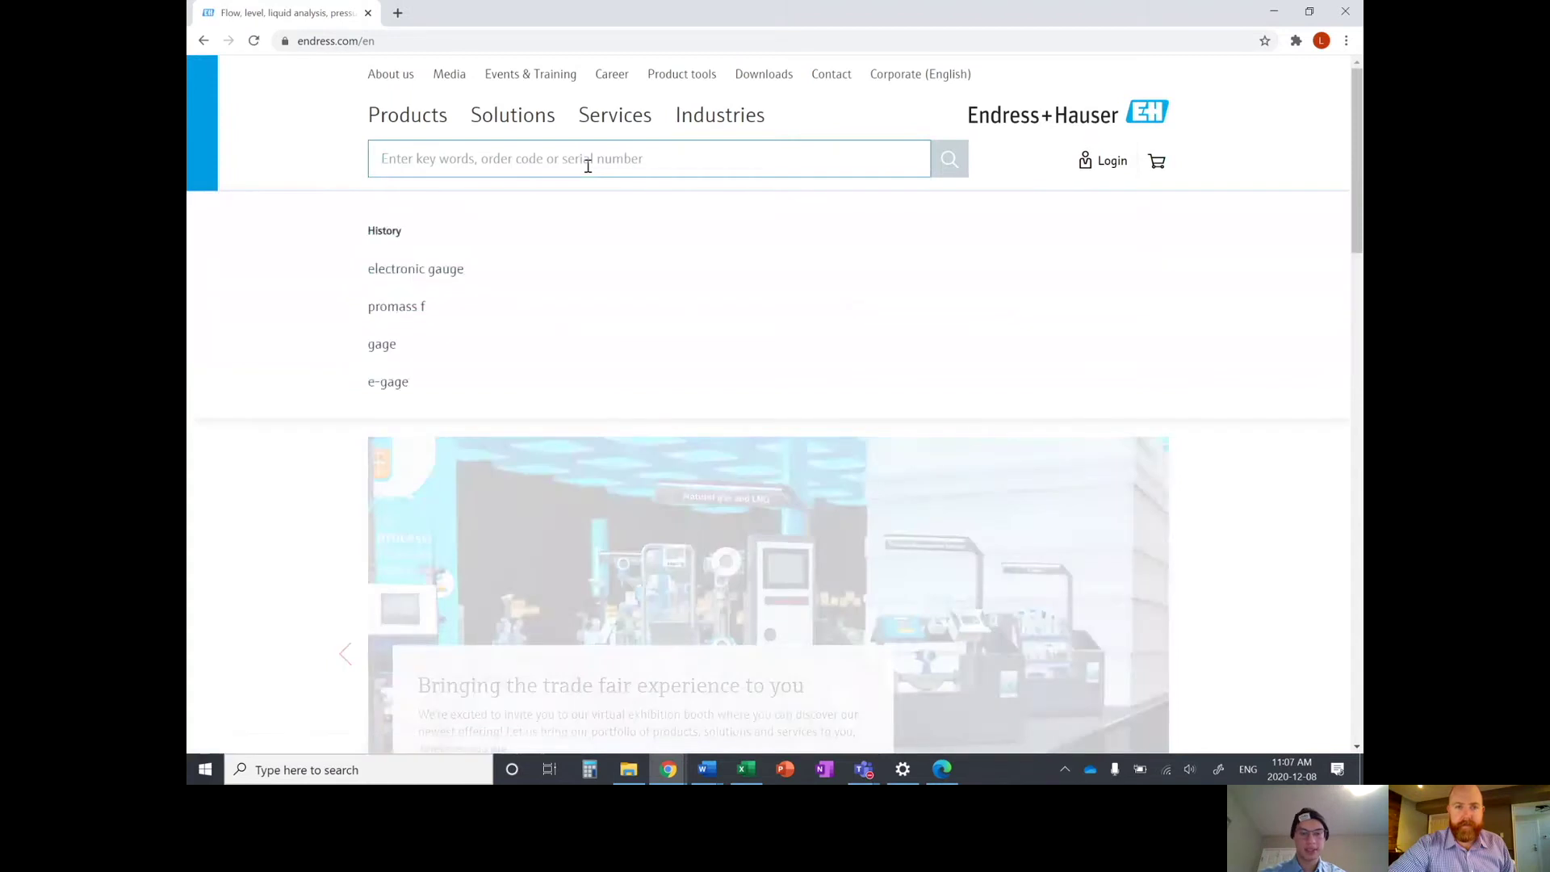
text(devicecare)
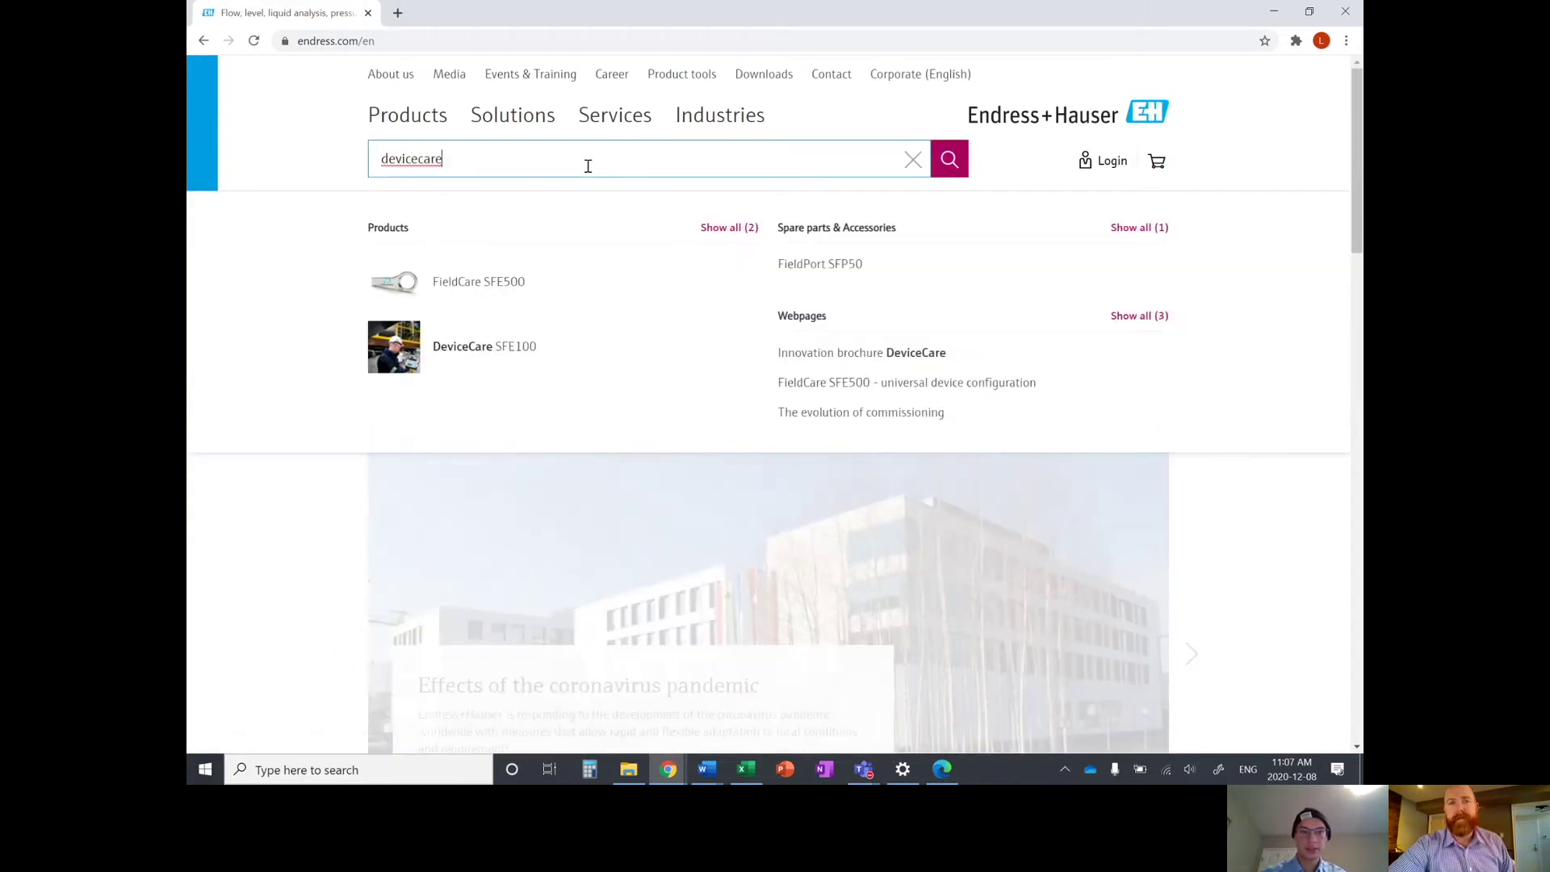
click(452, 360)
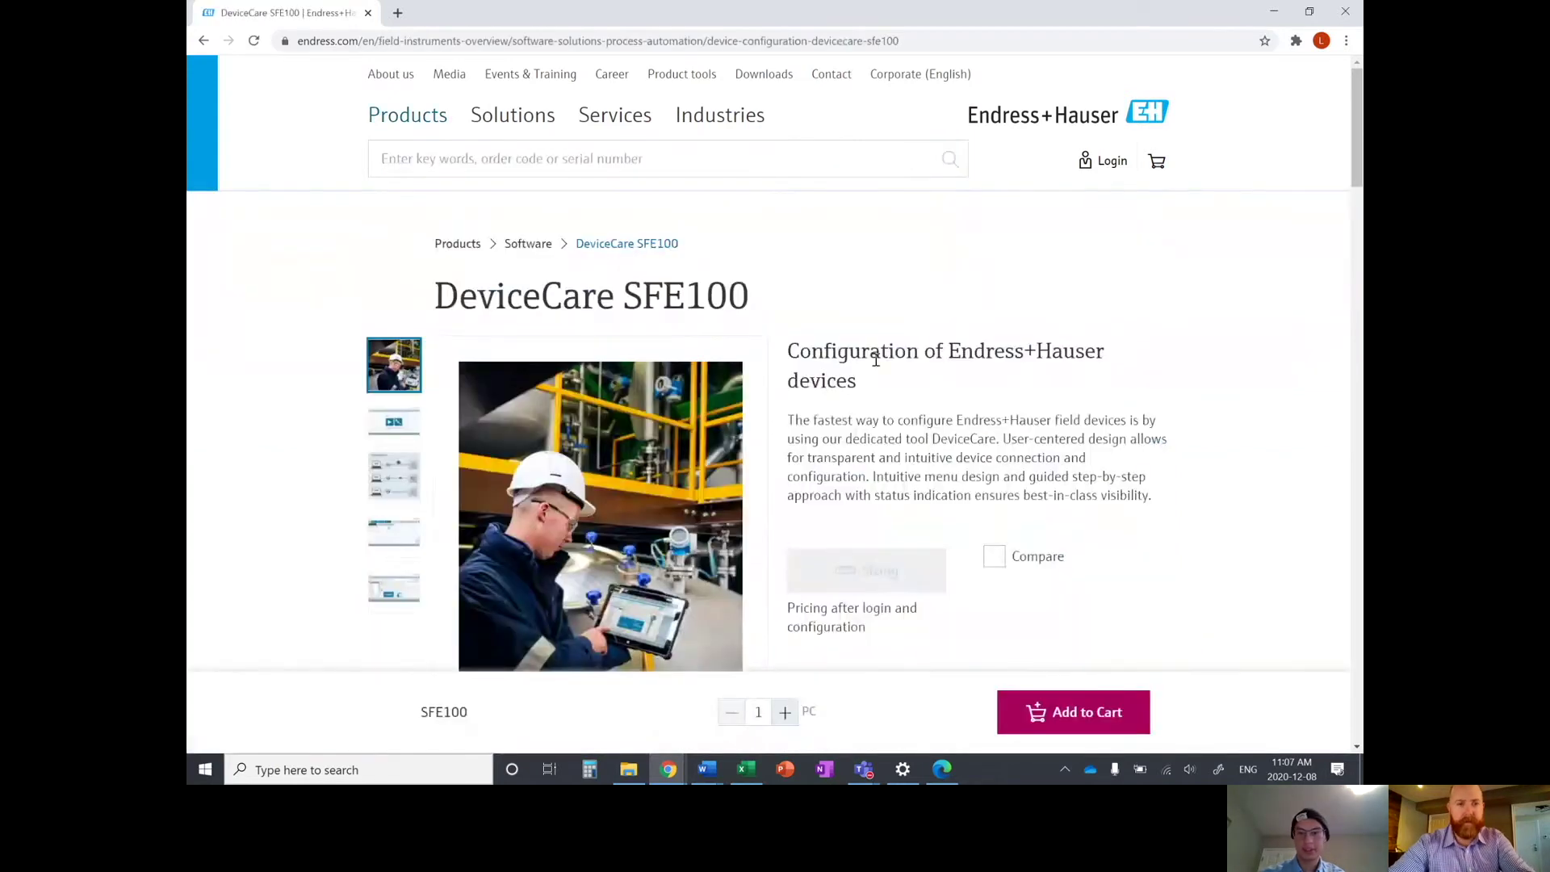
- Scroll the DeviceCare SFE100 page and follow the 'Access software portal' link
scroll(1175, 433, down, 2)
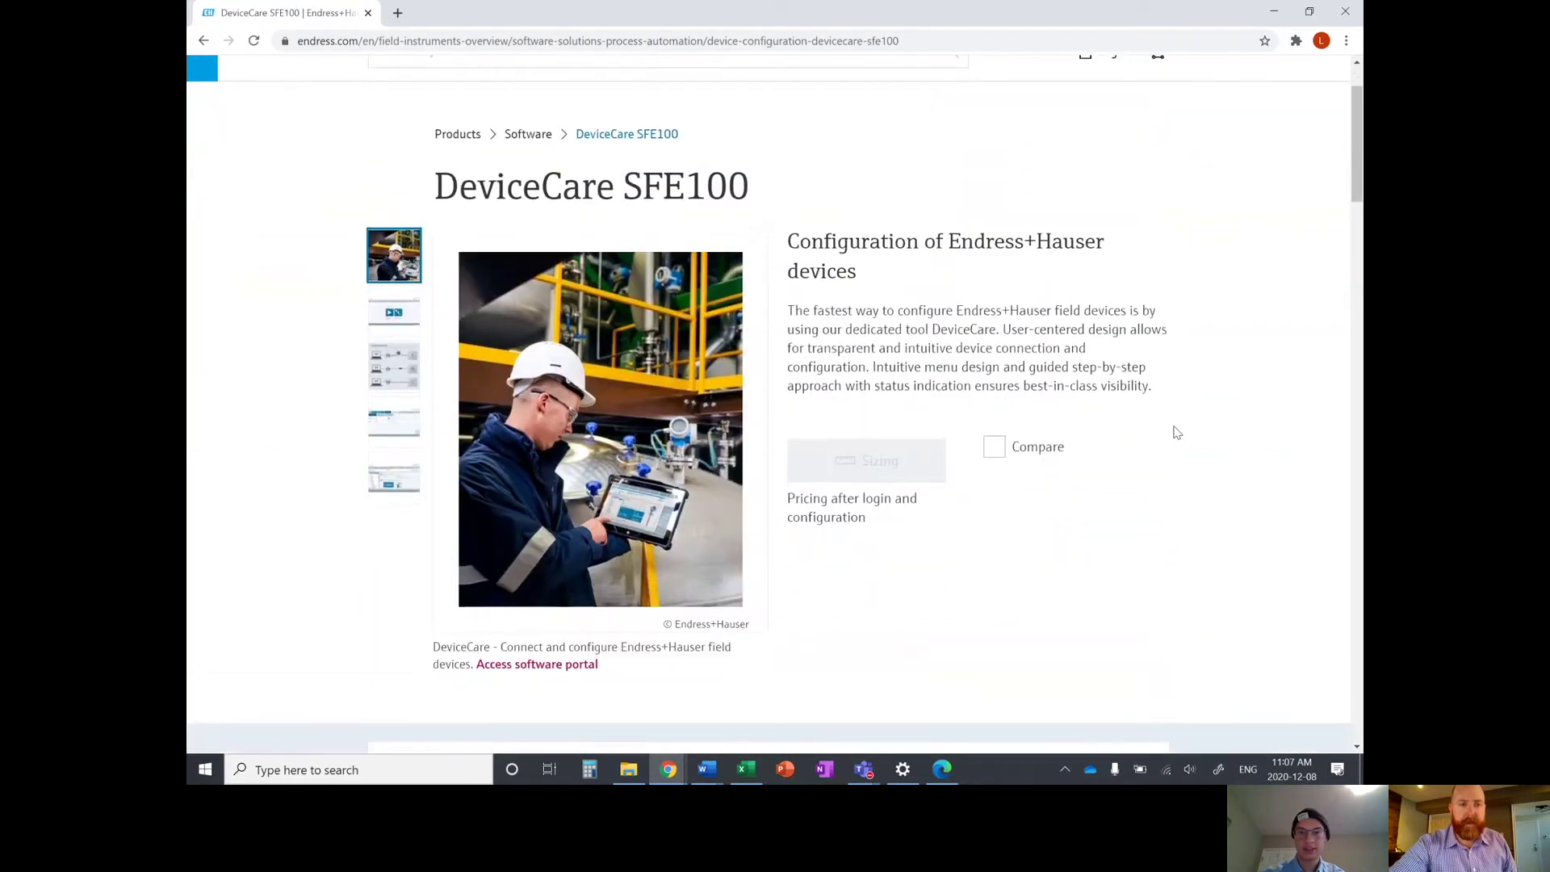
scroll(1176, 433, down, 2)
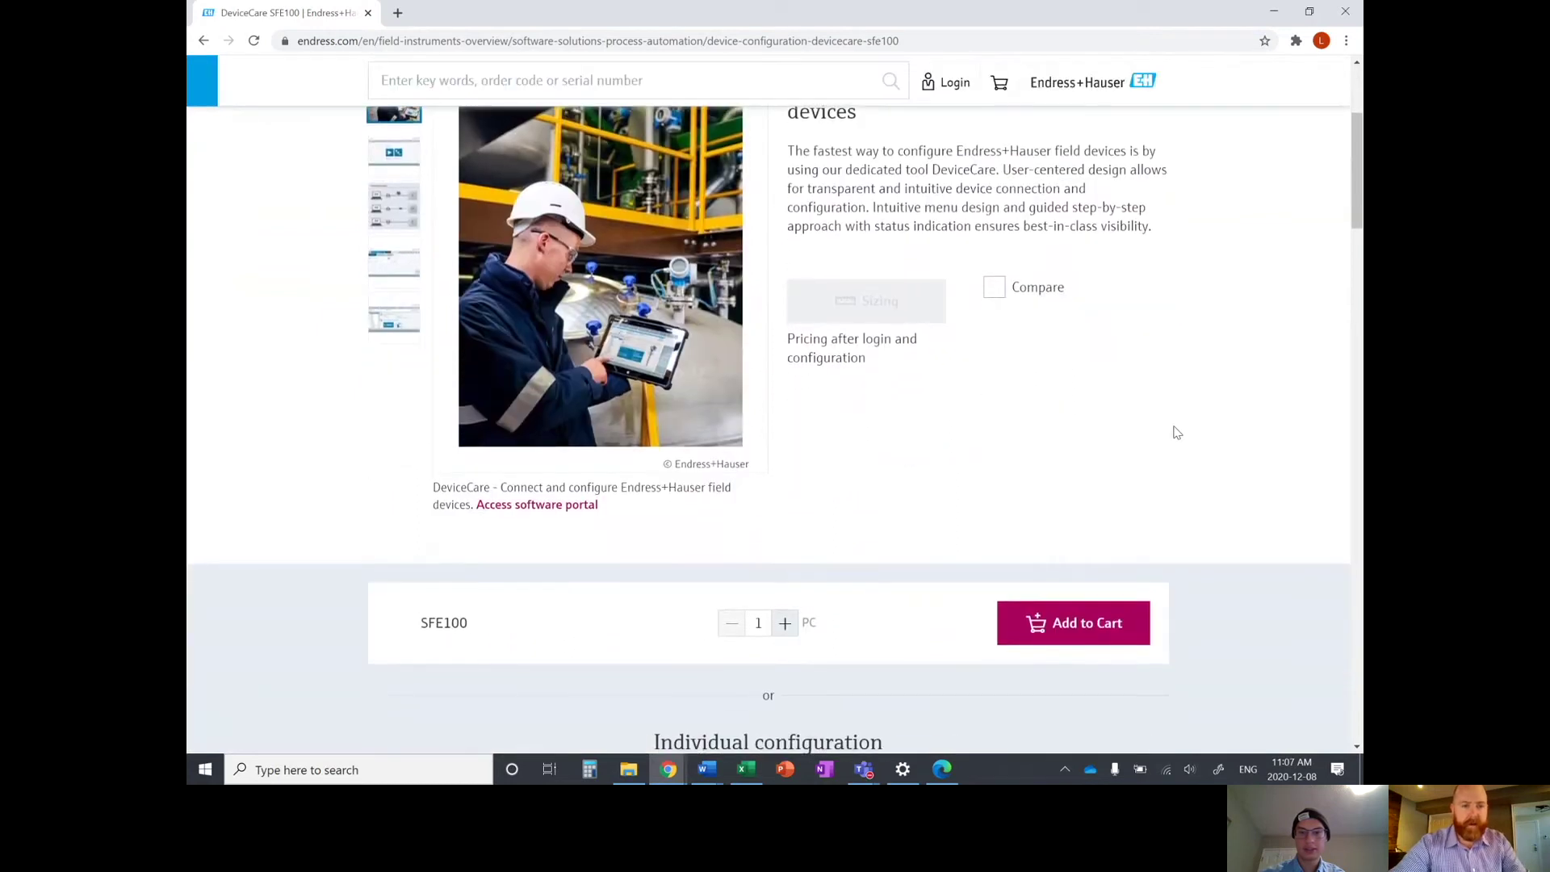
scroll(1176, 433, down, 1)
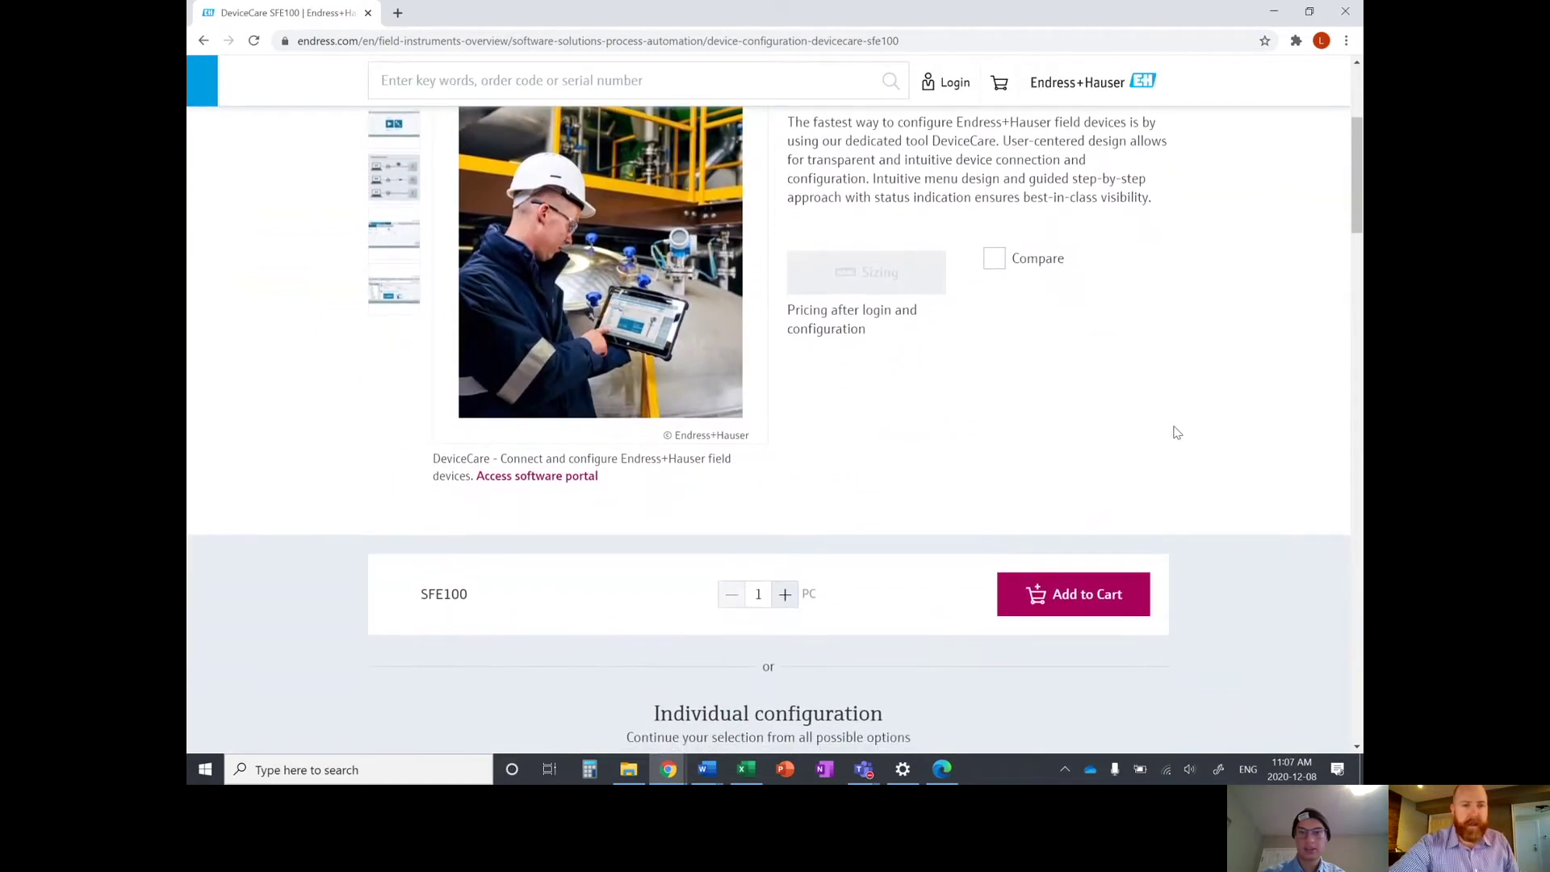
scroll(1176, 432, up, 1)
scroll(1177, 433, up, 1)
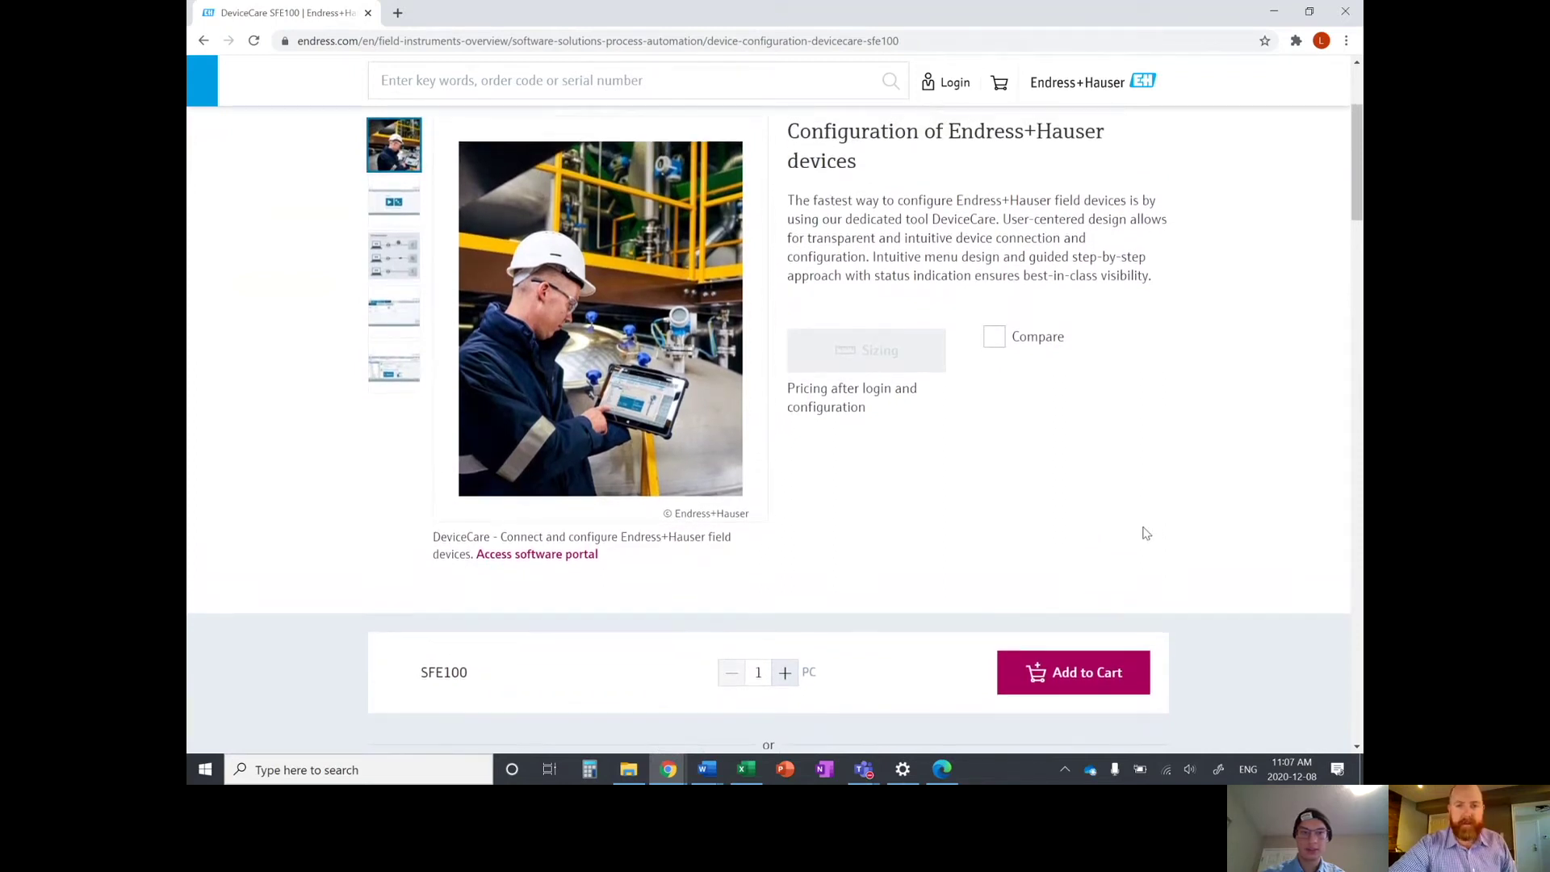
scroll(1143, 531, down, 3)
click(565, 345)
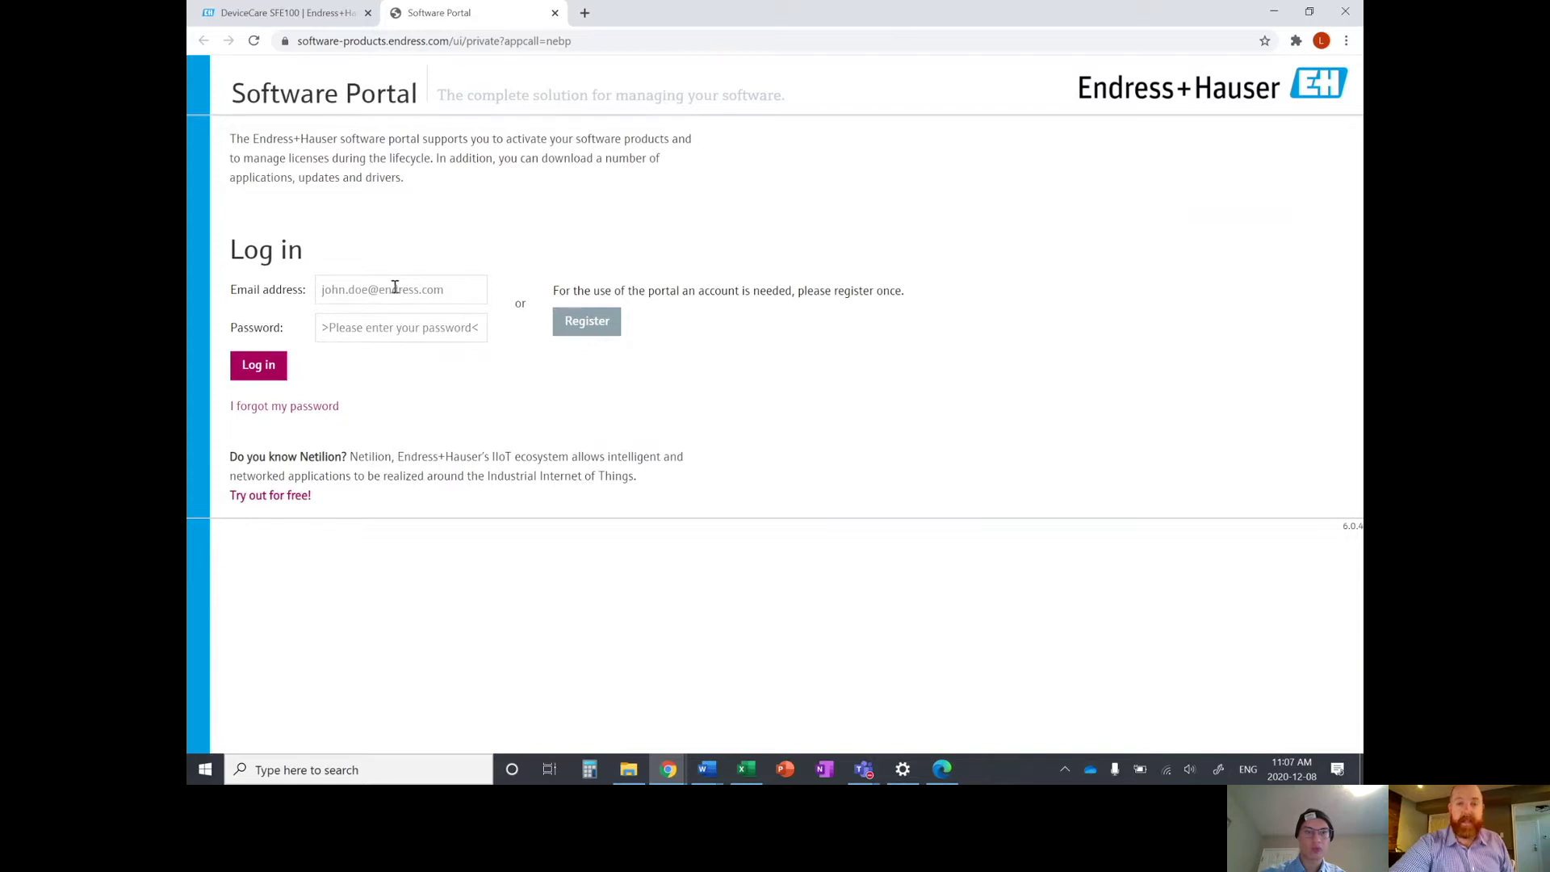
- Log in to the Software Portal using the saved Chrome e-mail and password
click(395, 287)
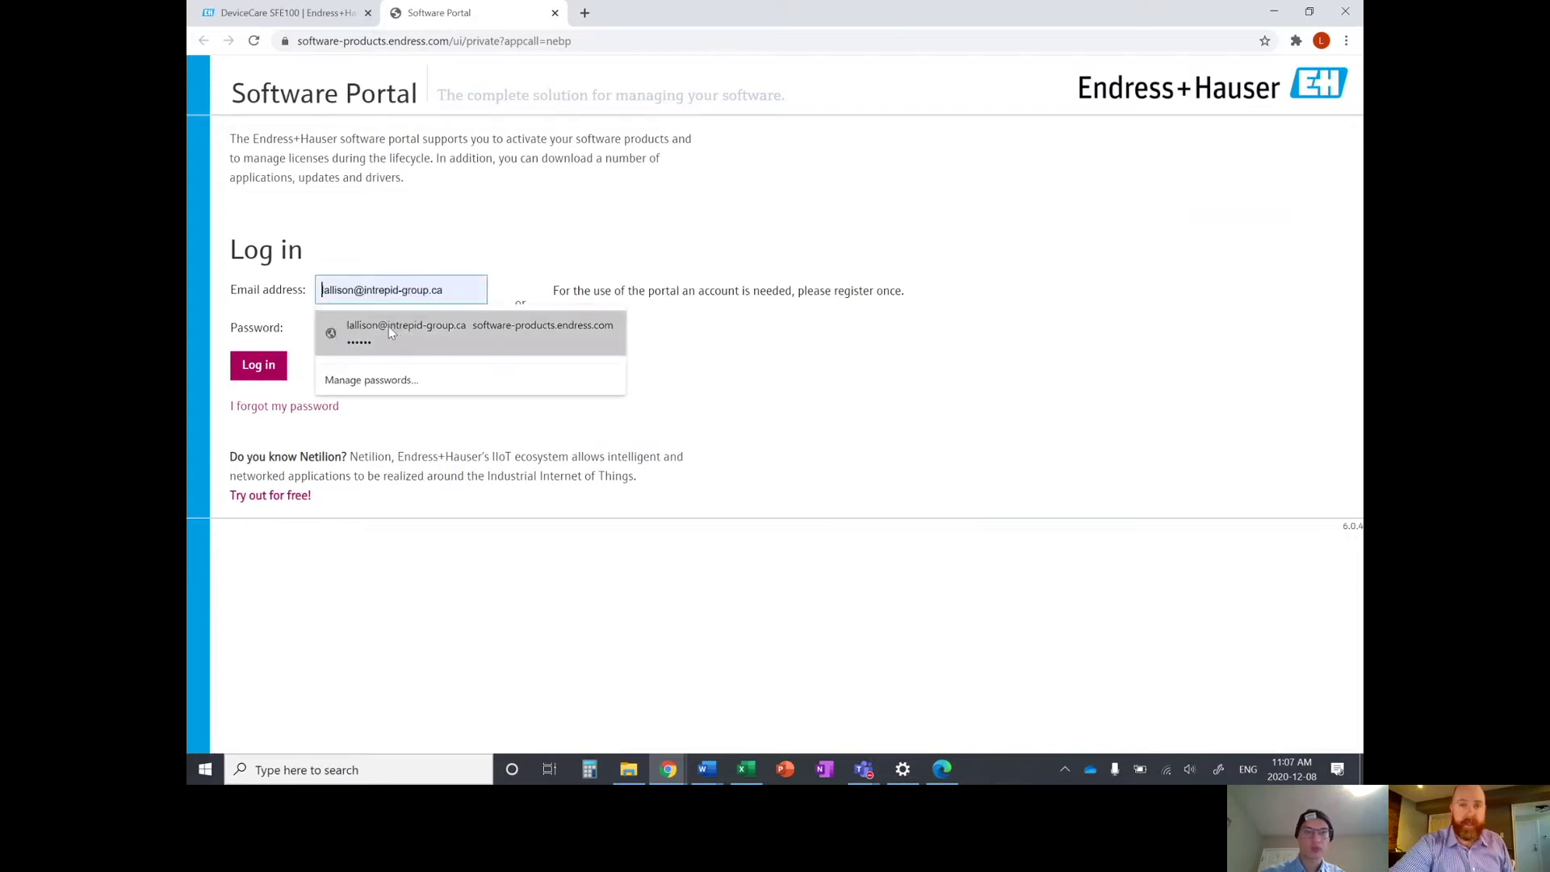
click(389, 327)
click(259, 374)
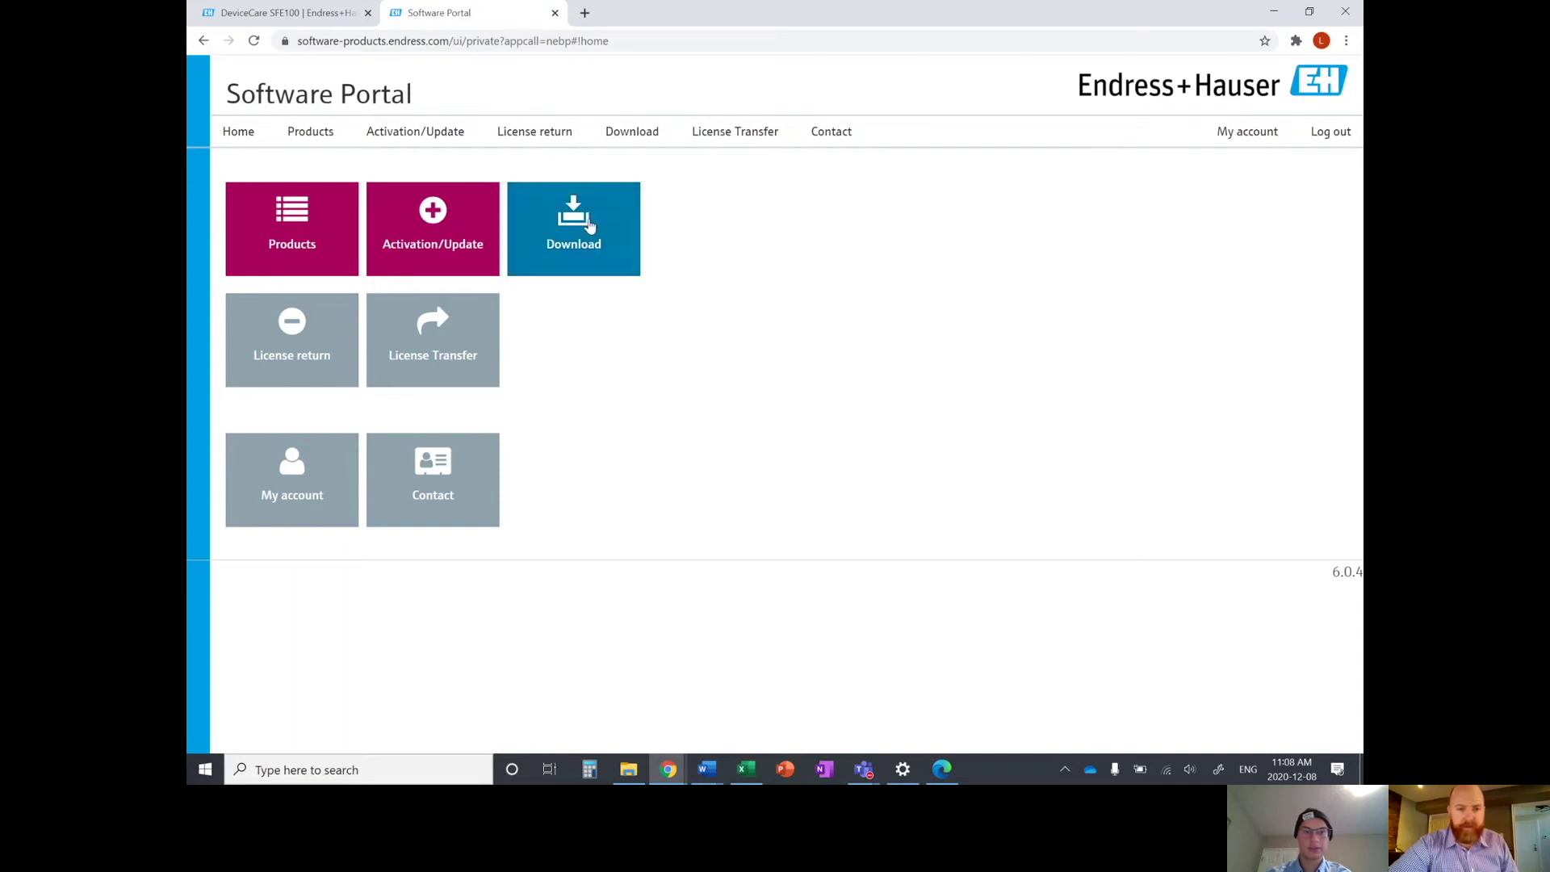
- Open the Download page, briefly check the Teams meeting, then collapse the FieldCare Package V1.37.00 entry
click(589, 227)
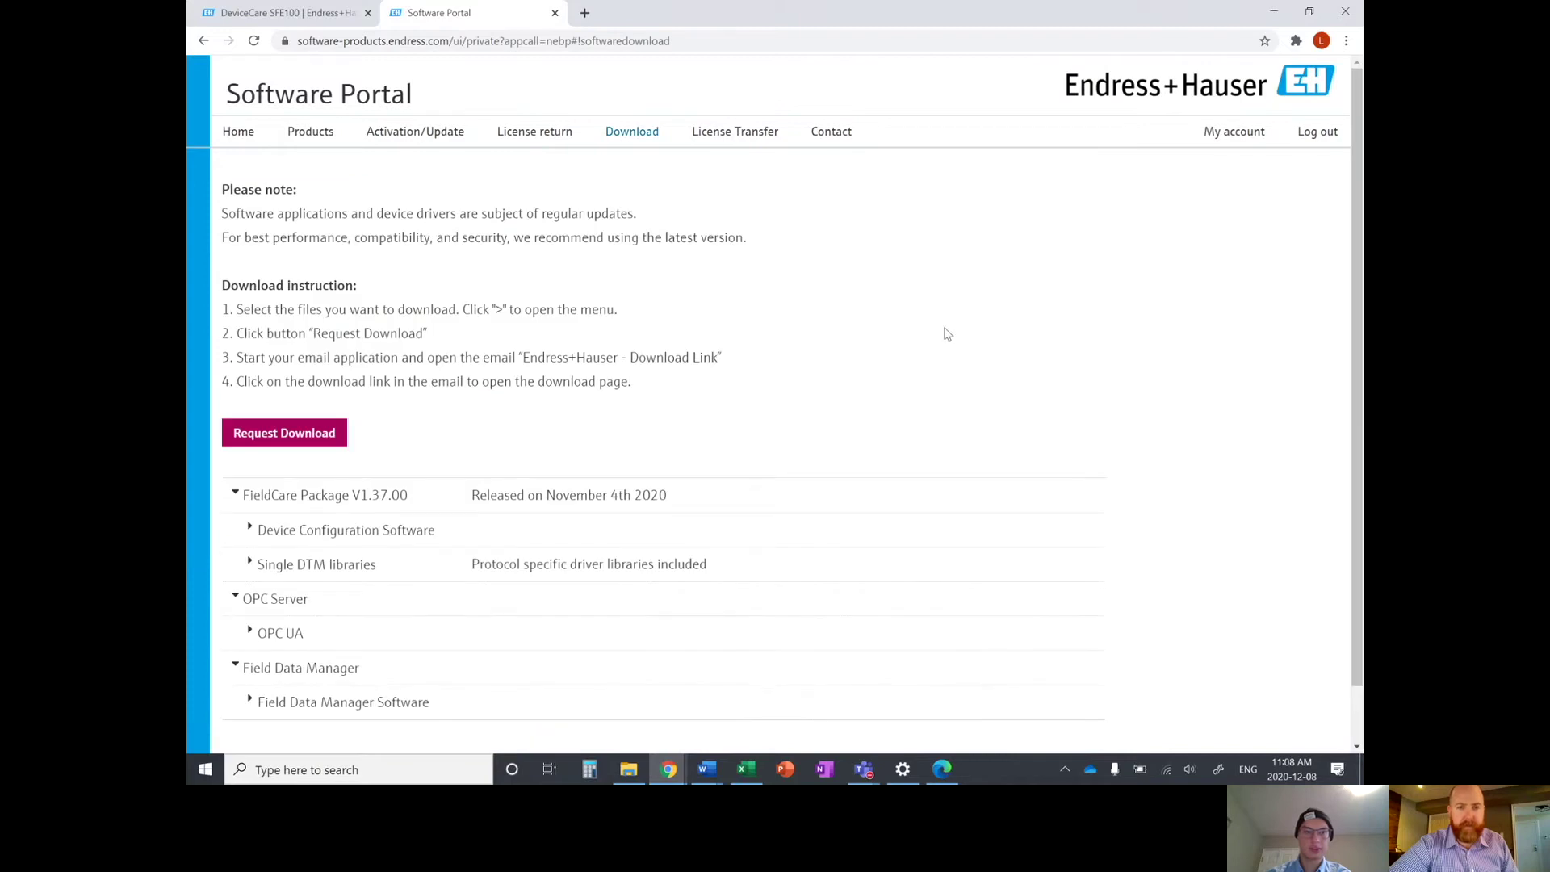
scroll(948, 335, down, 1)
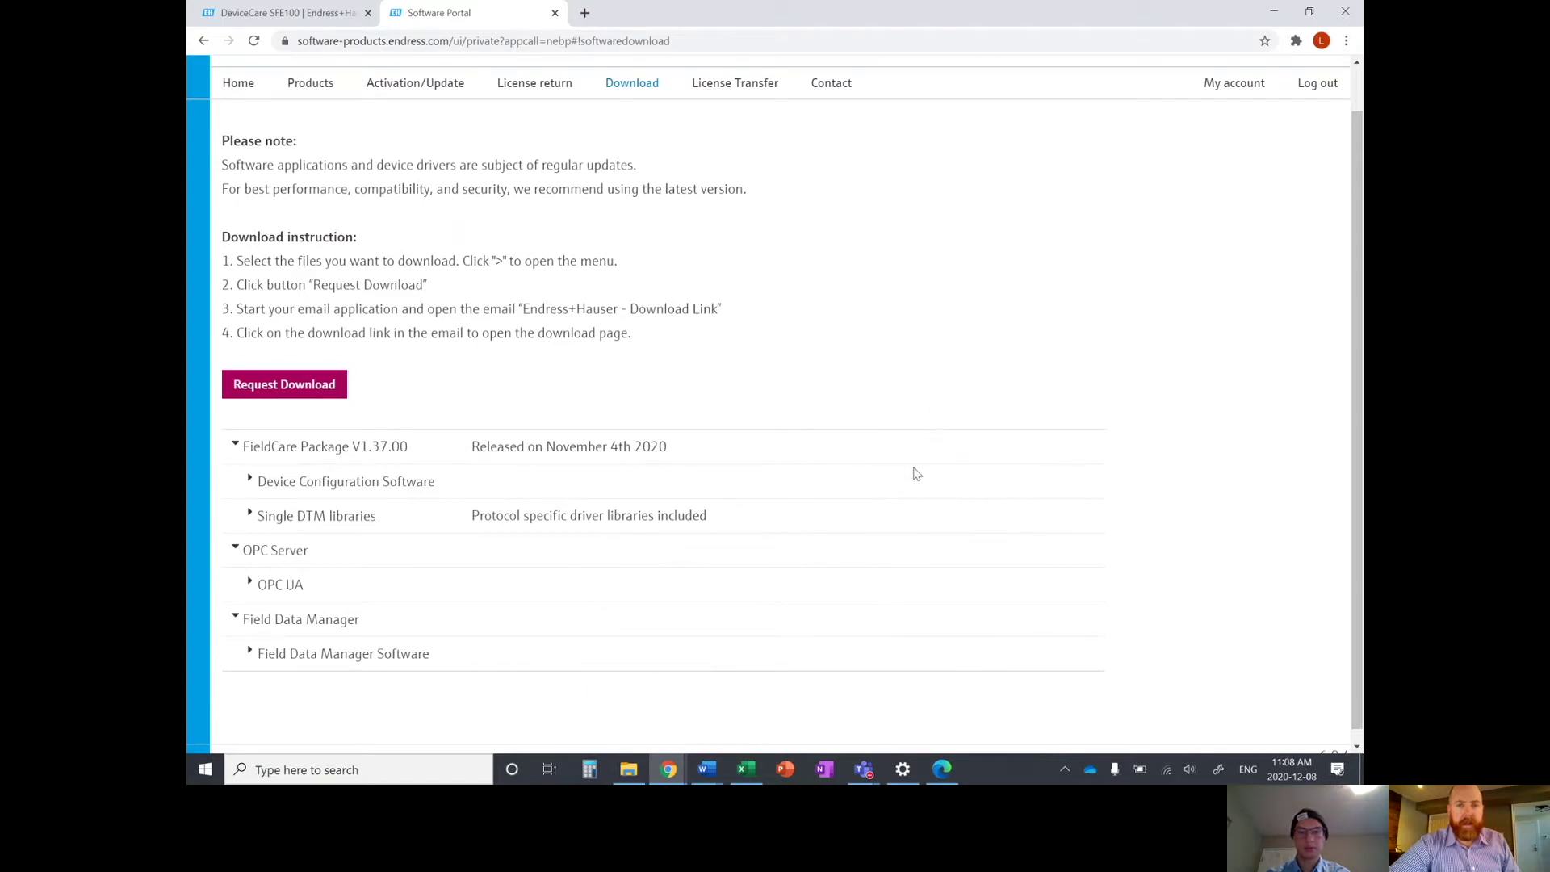
mouse_move(873, 775)
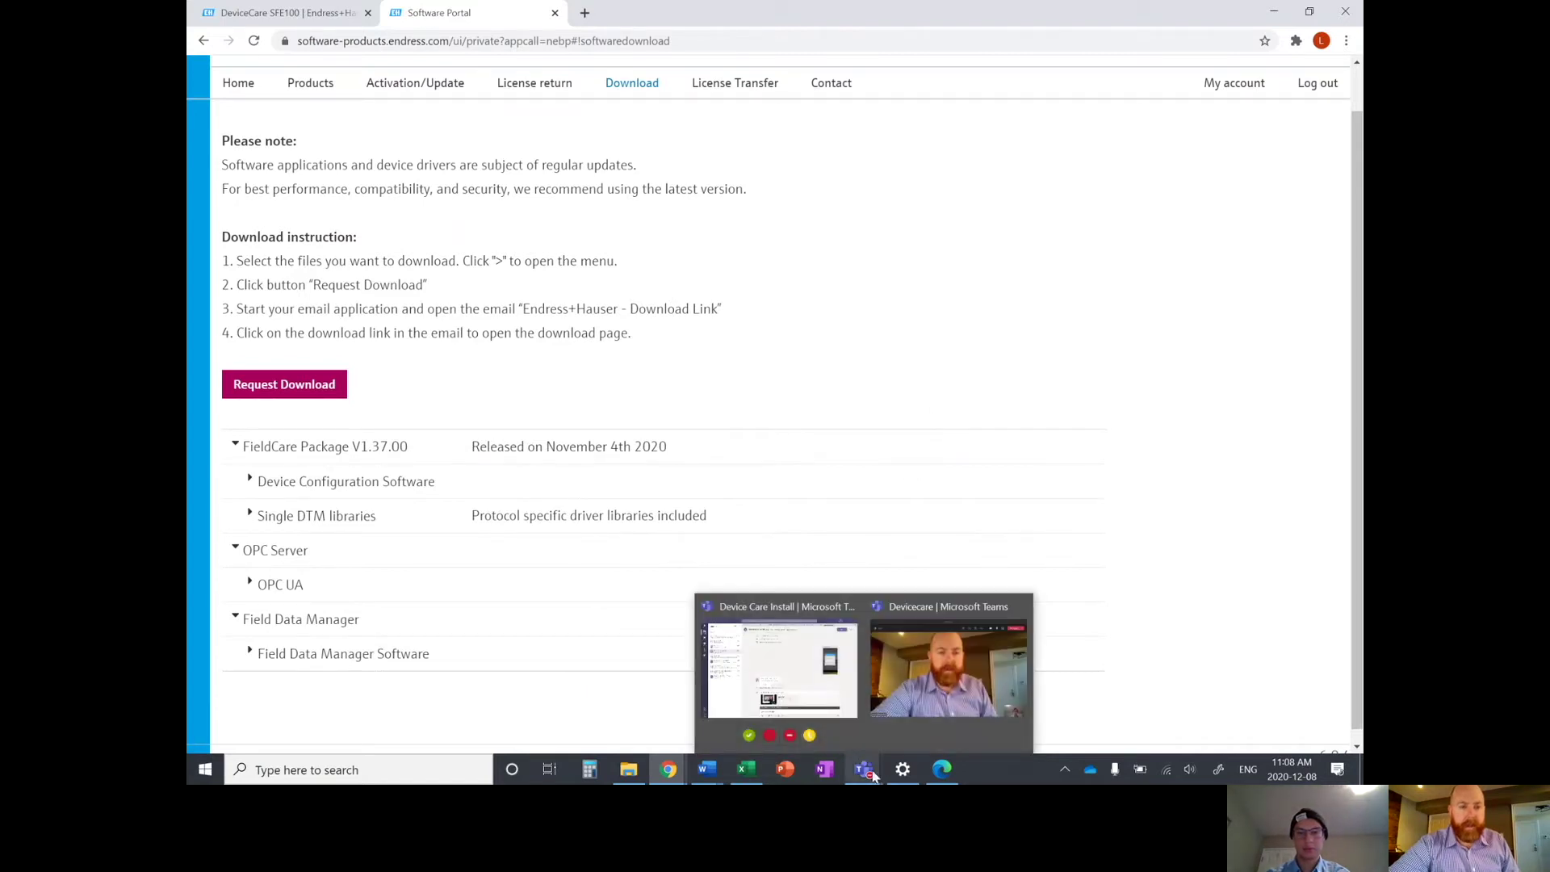
click(907, 707)
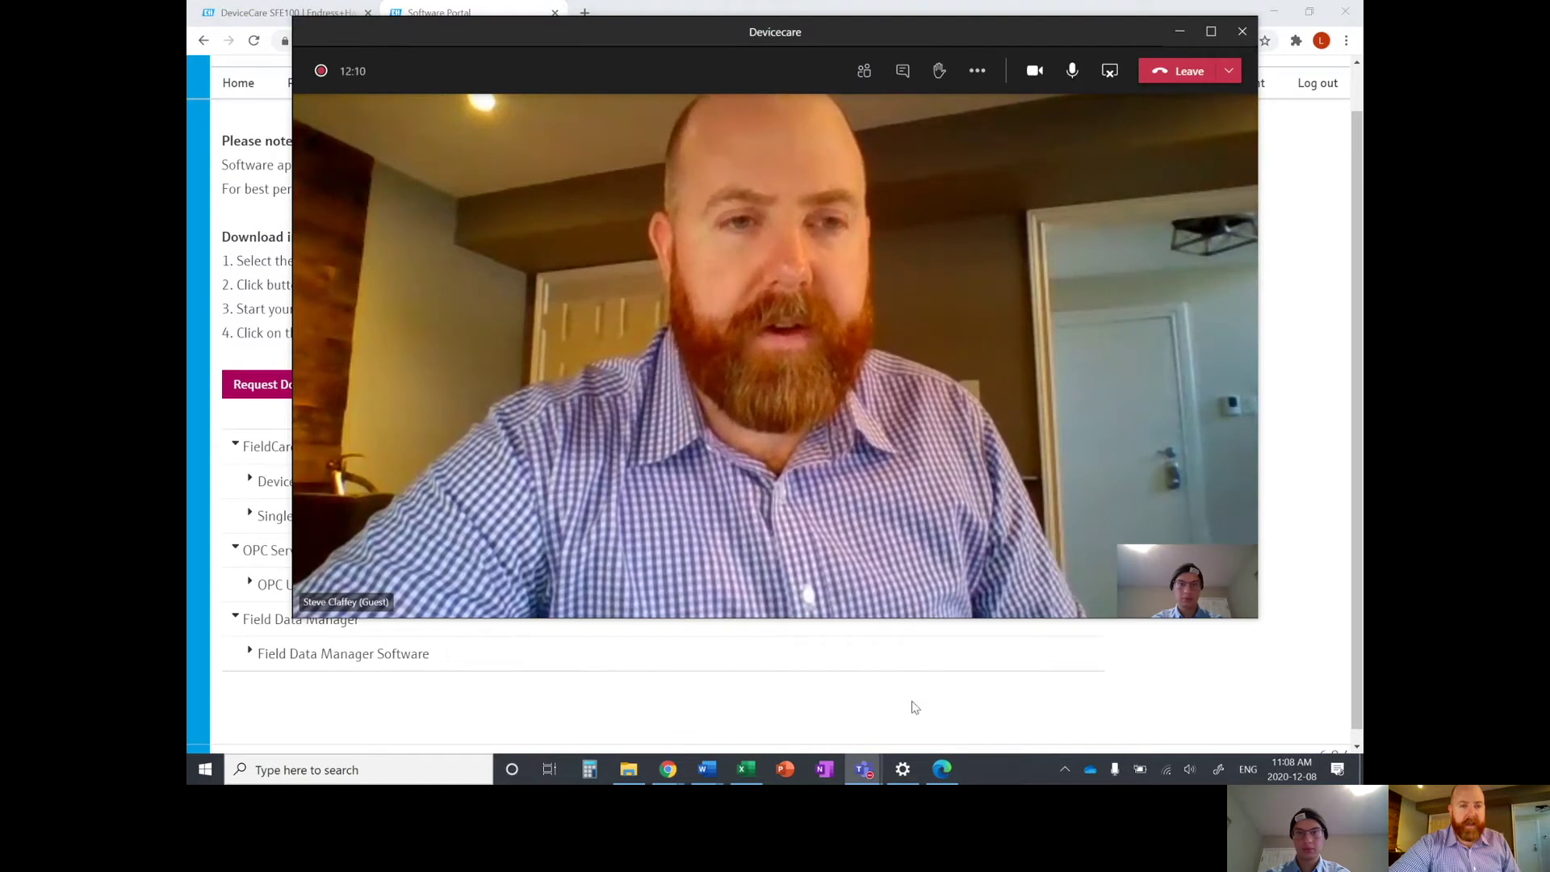
click(958, 681)
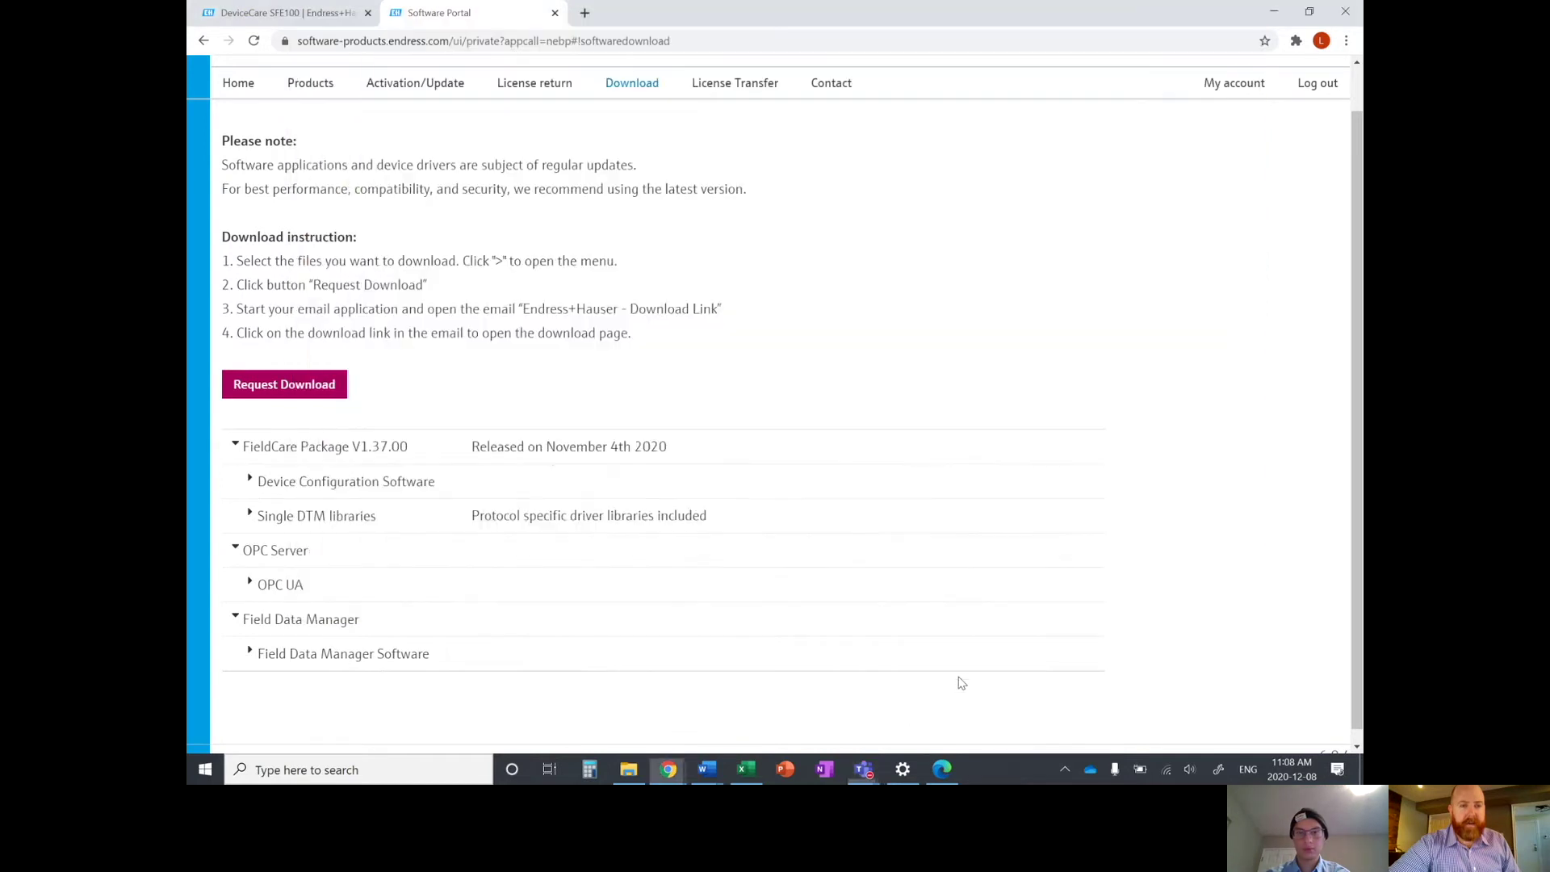
click(236, 448)
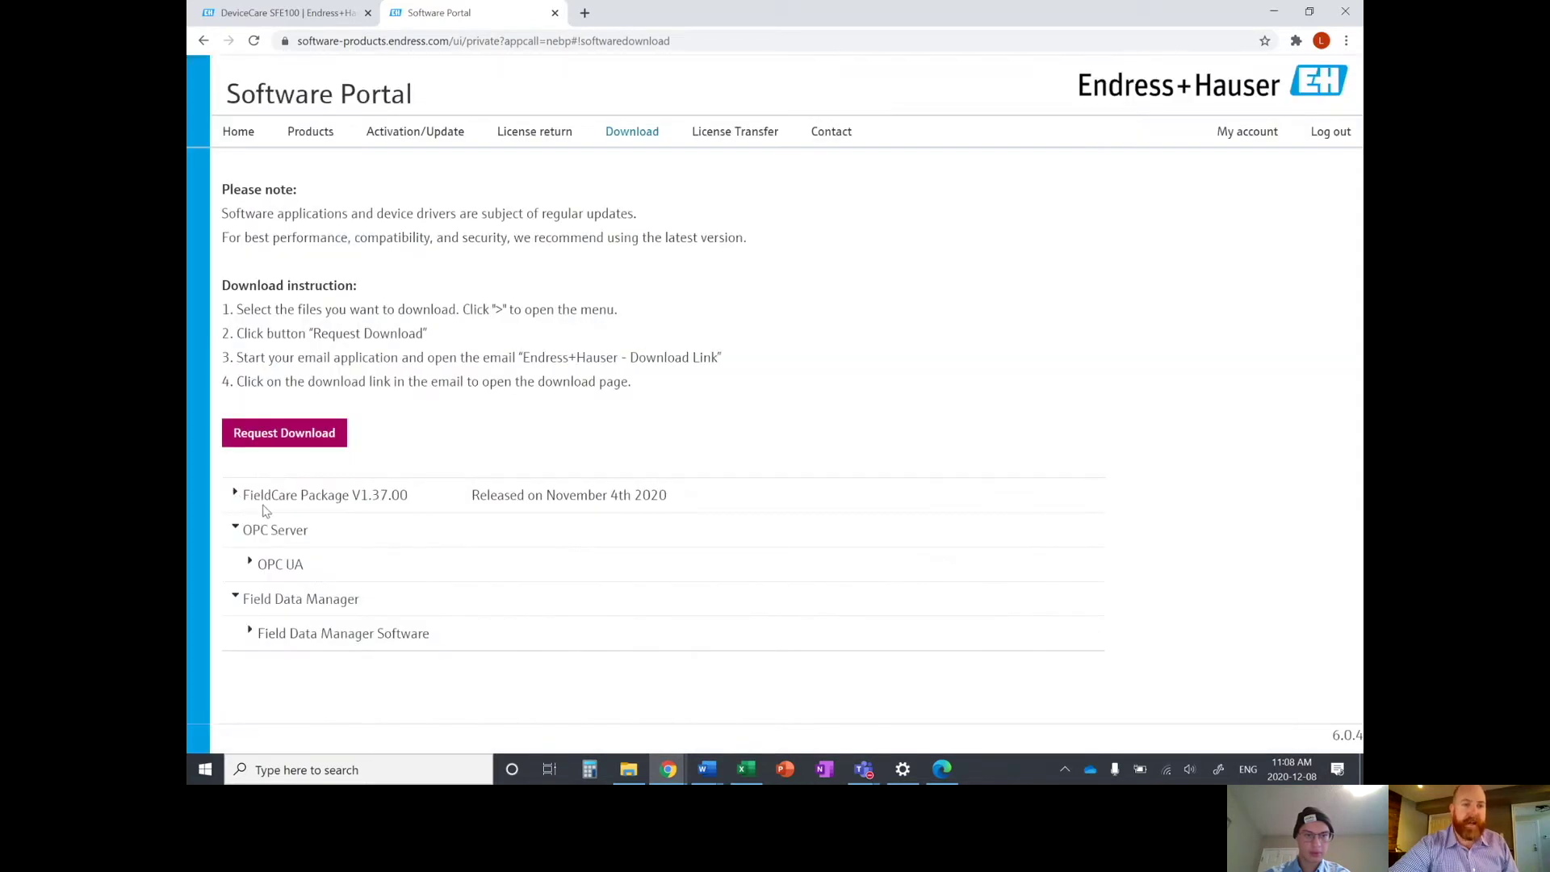
- Under FieldCare Package V1.37.00, tick DeviceCare SFE100 1.07.00 (1096 MB) in Device Configuration Software
click(265, 509)
click(250, 531)
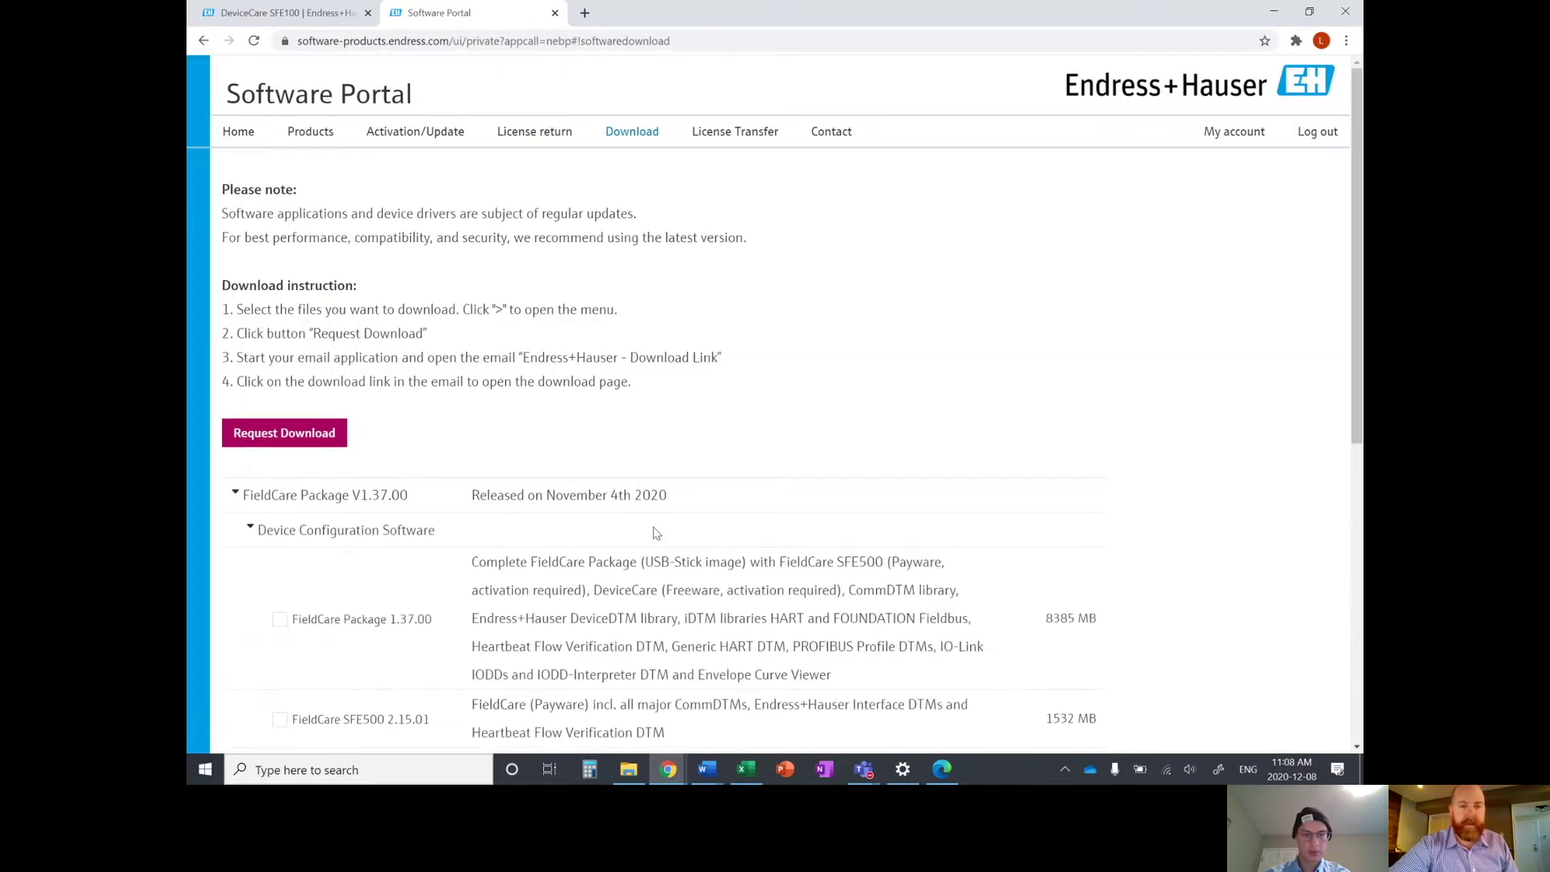
scroll(656, 533, down, 5)
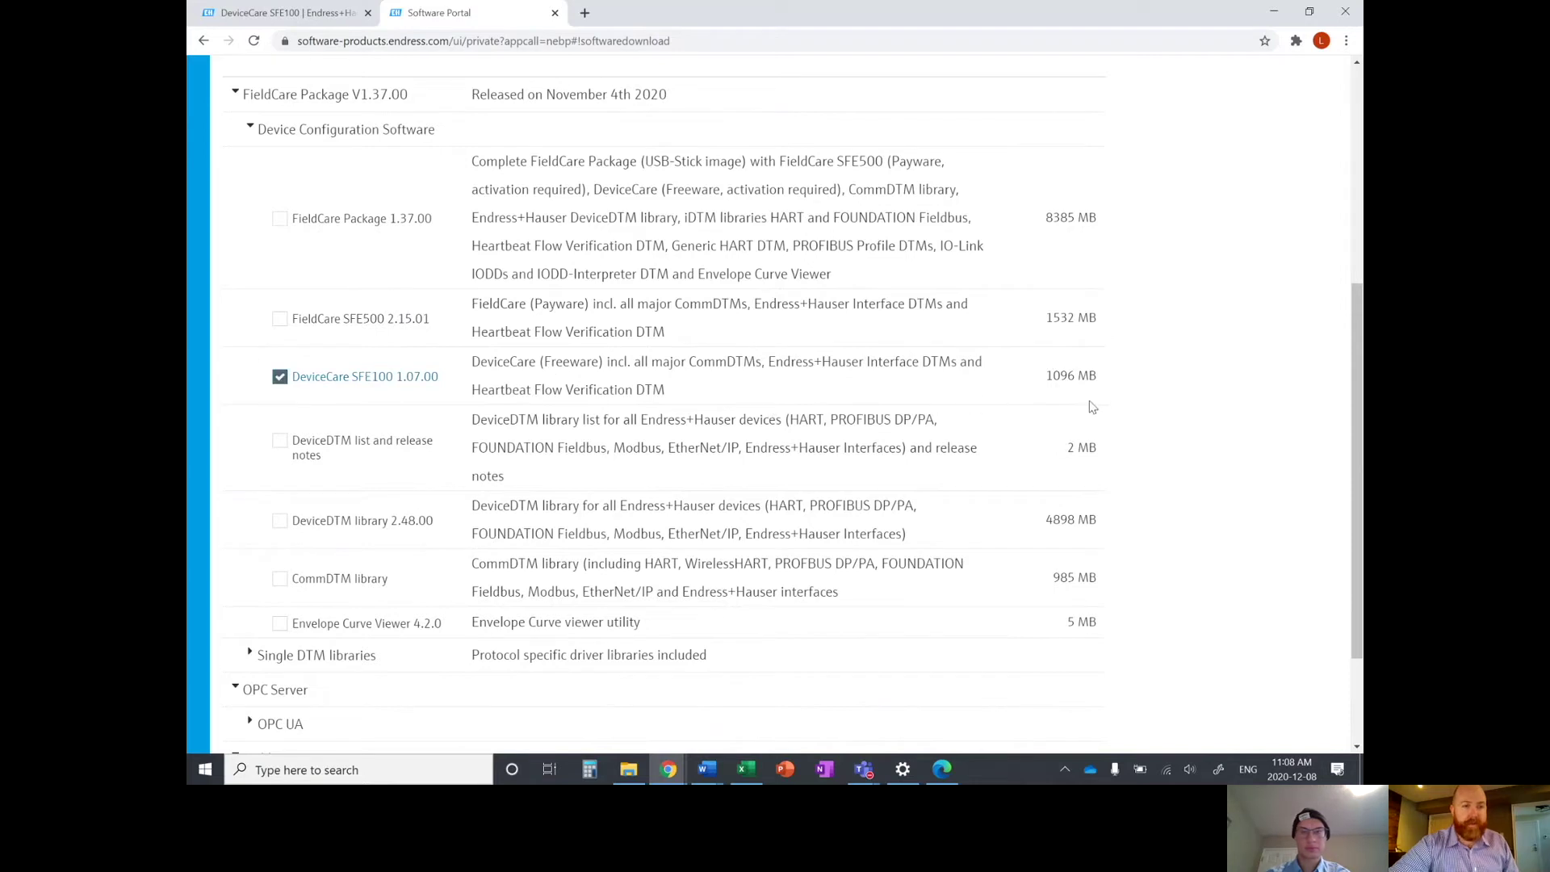
scroll(1125, 408, up, 5)
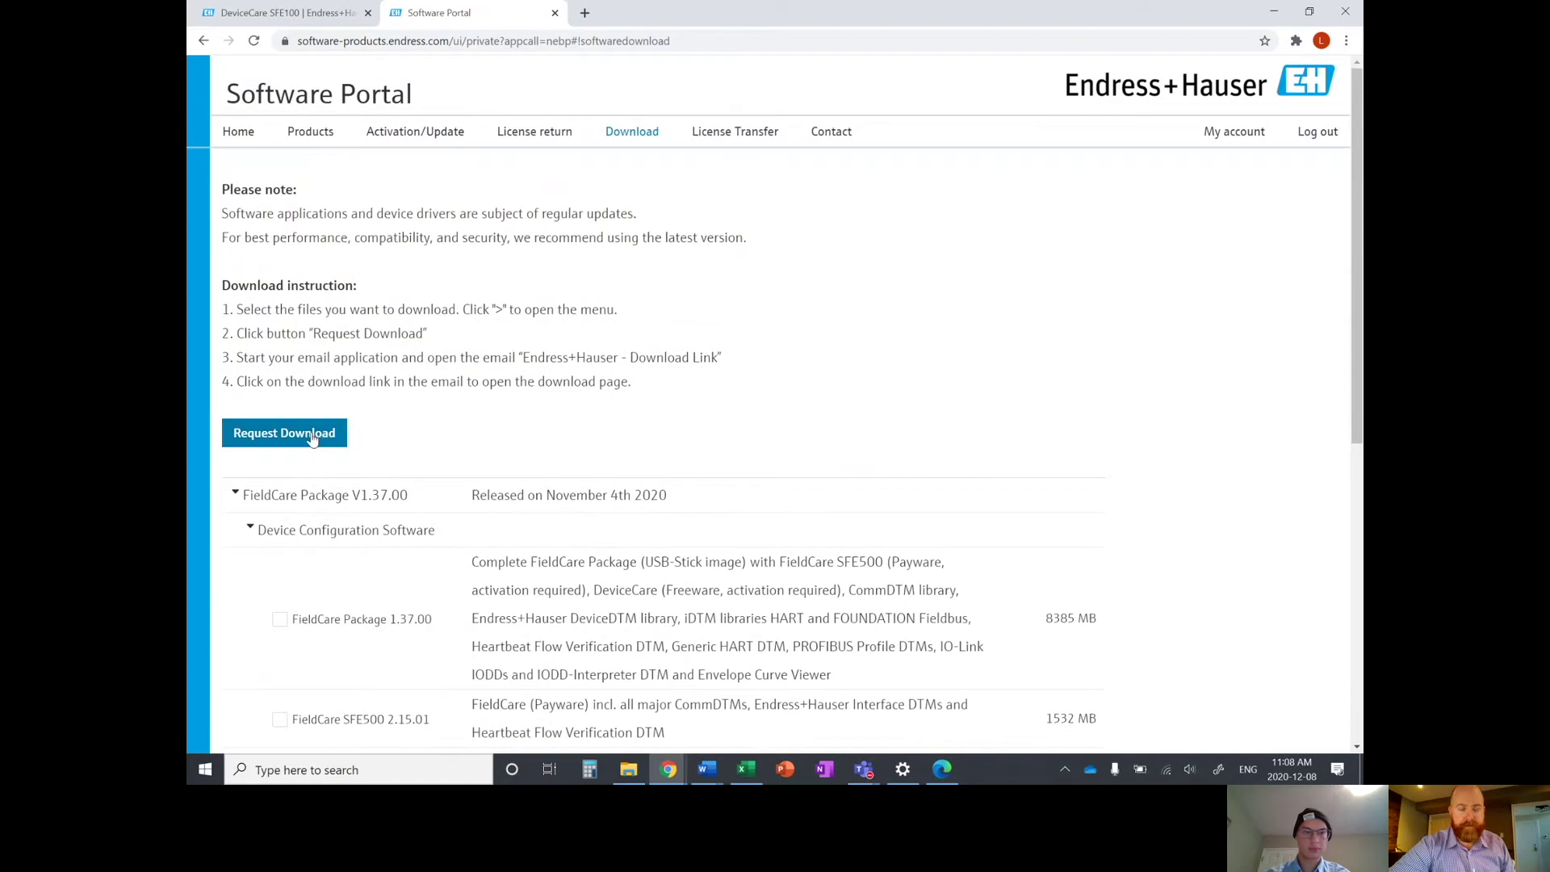
- Request the emailed download link, acknowledge the note, and open Outlook Mail in a new tab
click(313, 435)
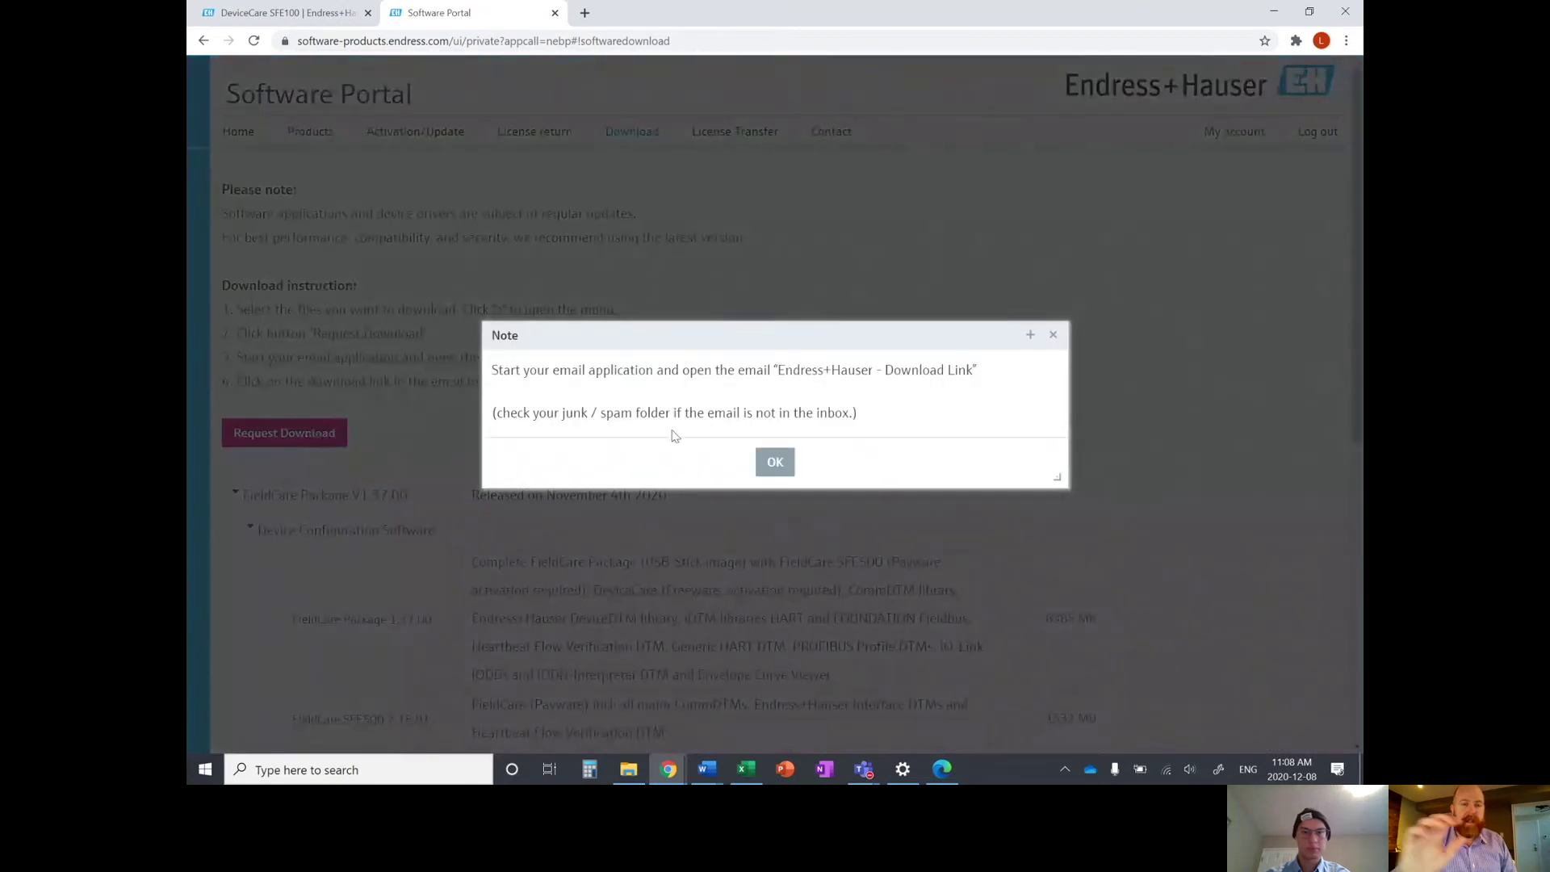
click(774, 464)
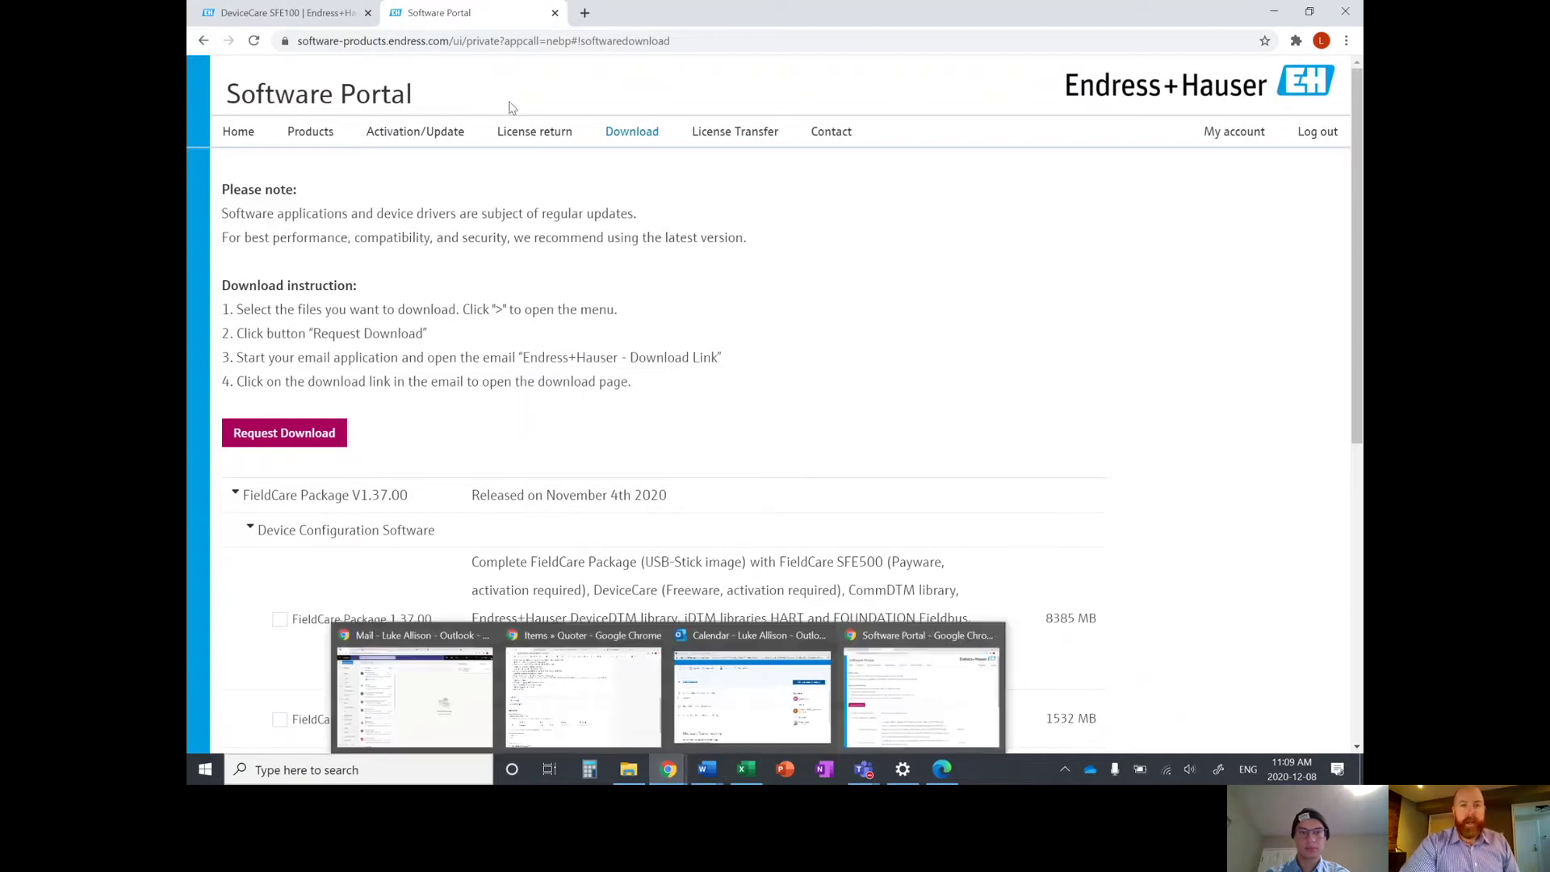
click(586, 13)
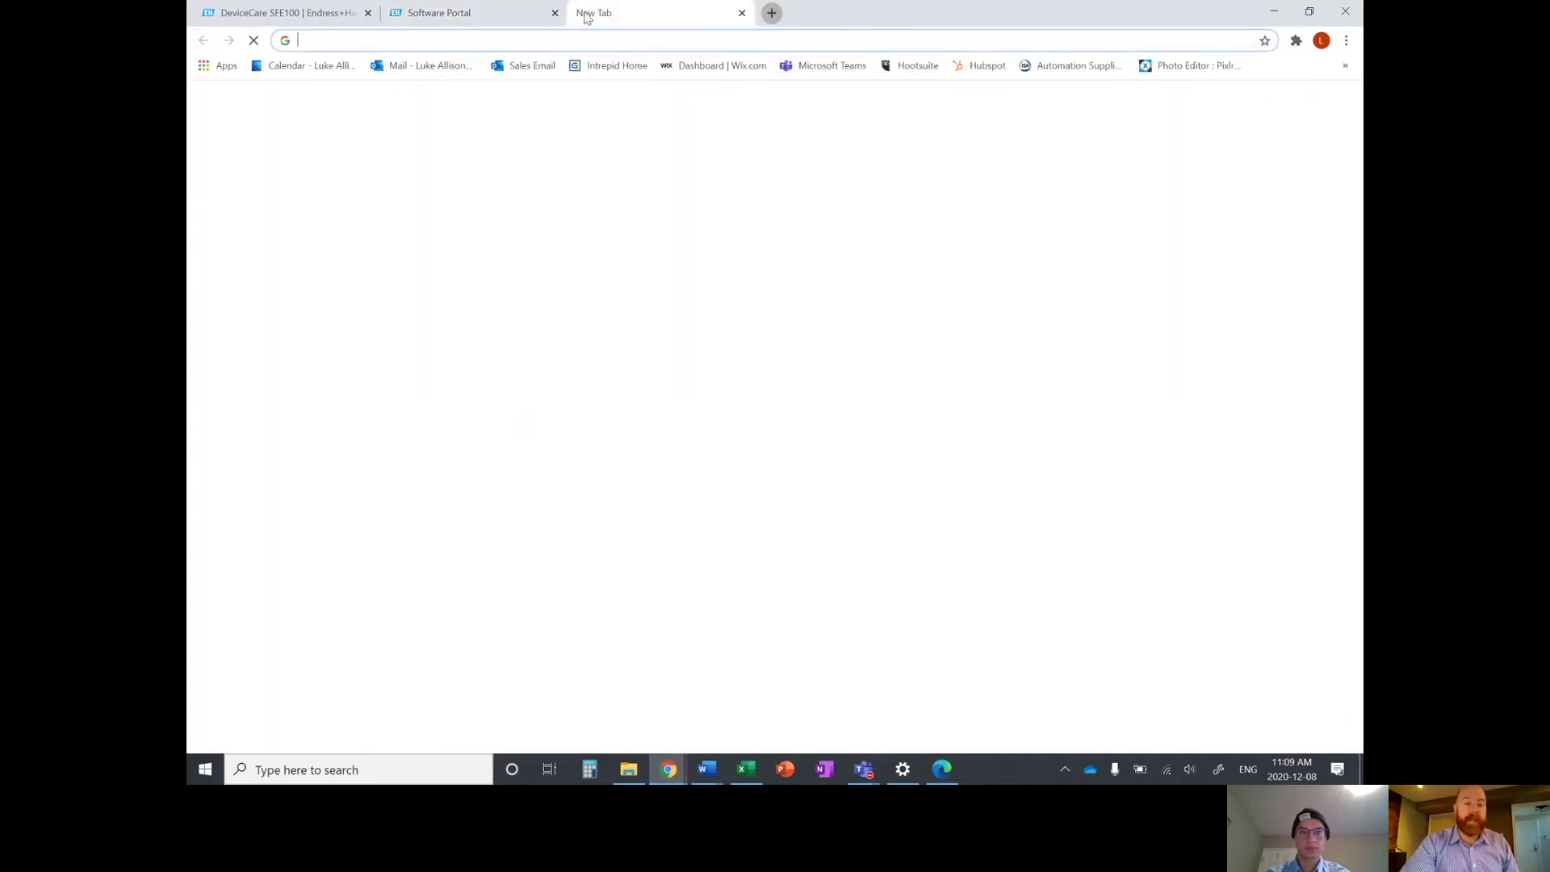
click(420, 66)
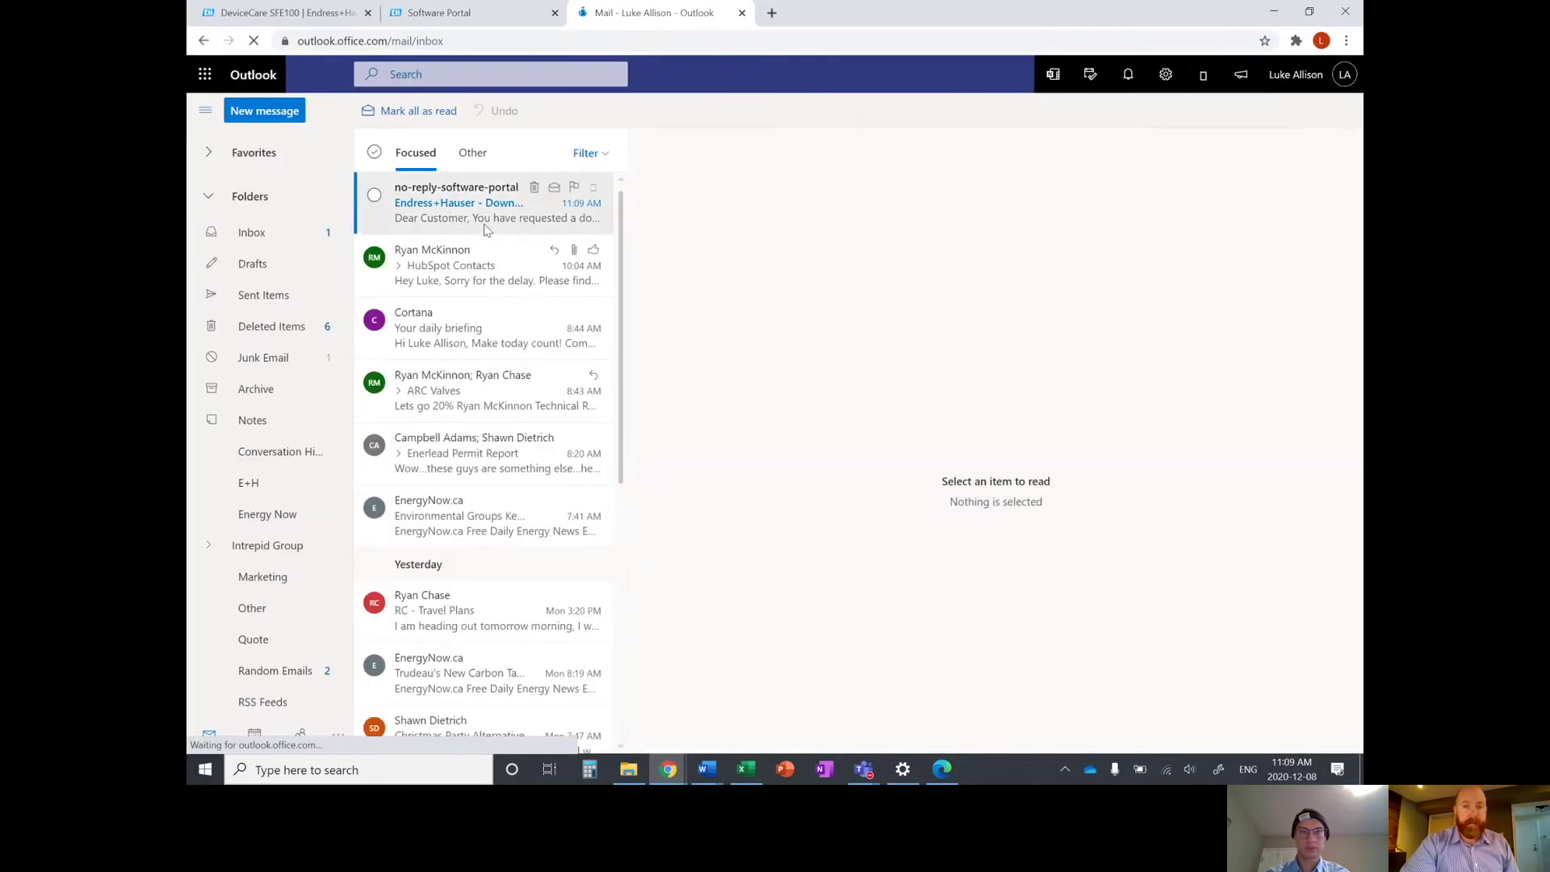
- Open the 'Endress+Hauser - Download Link' email and follow its software-products download URL
click(479, 222)
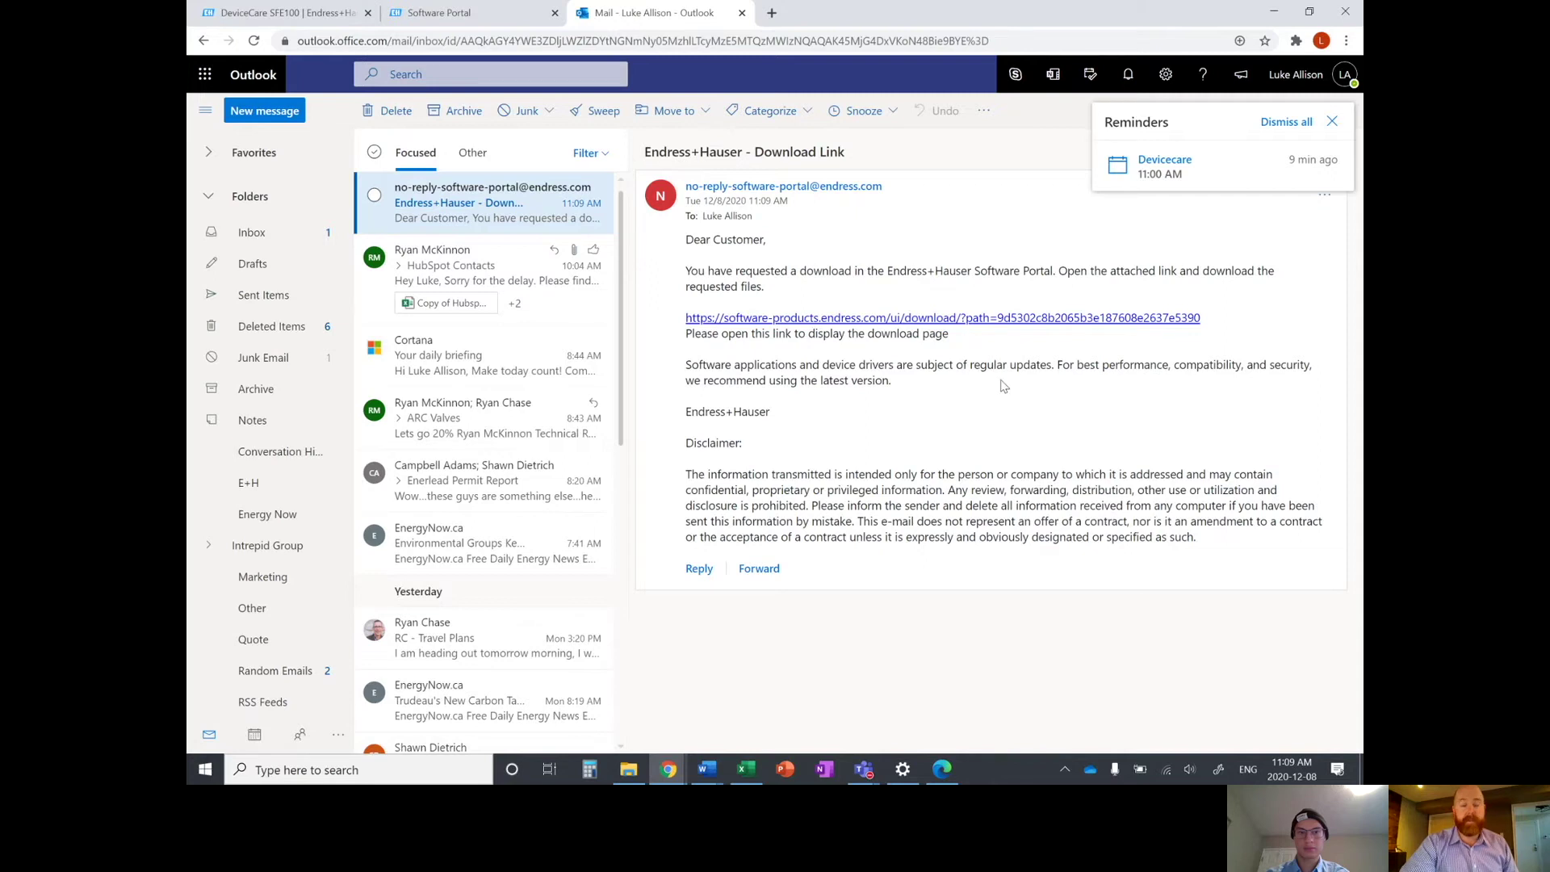
click(952, 319)
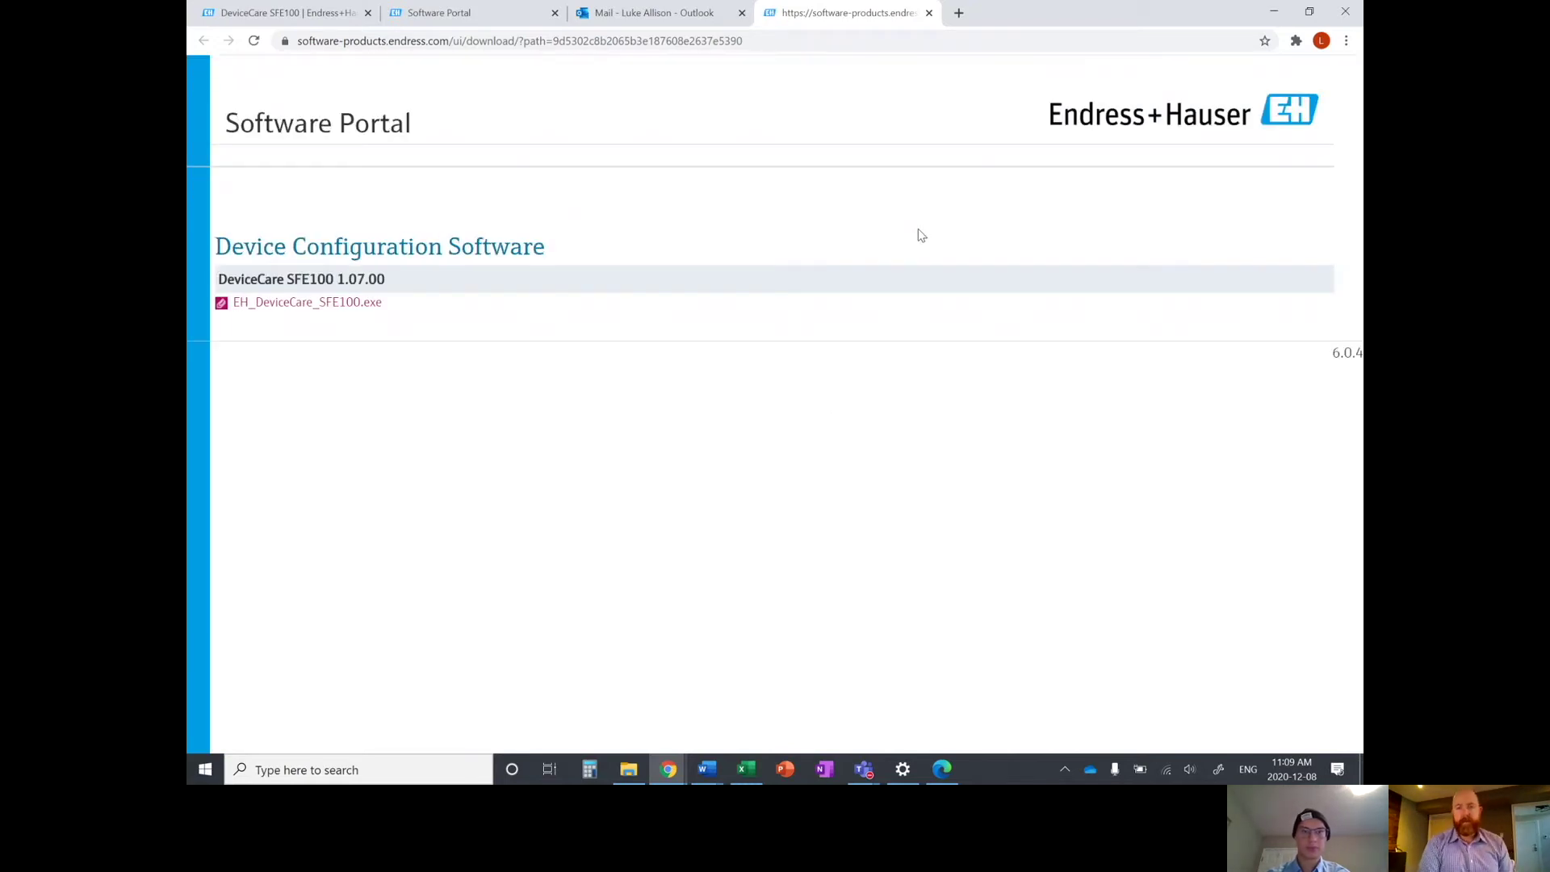
- Download the EH_DeviceCare_SFE100.exe installer for DeviceCare SFE100 1.07.00
click(336, 306)
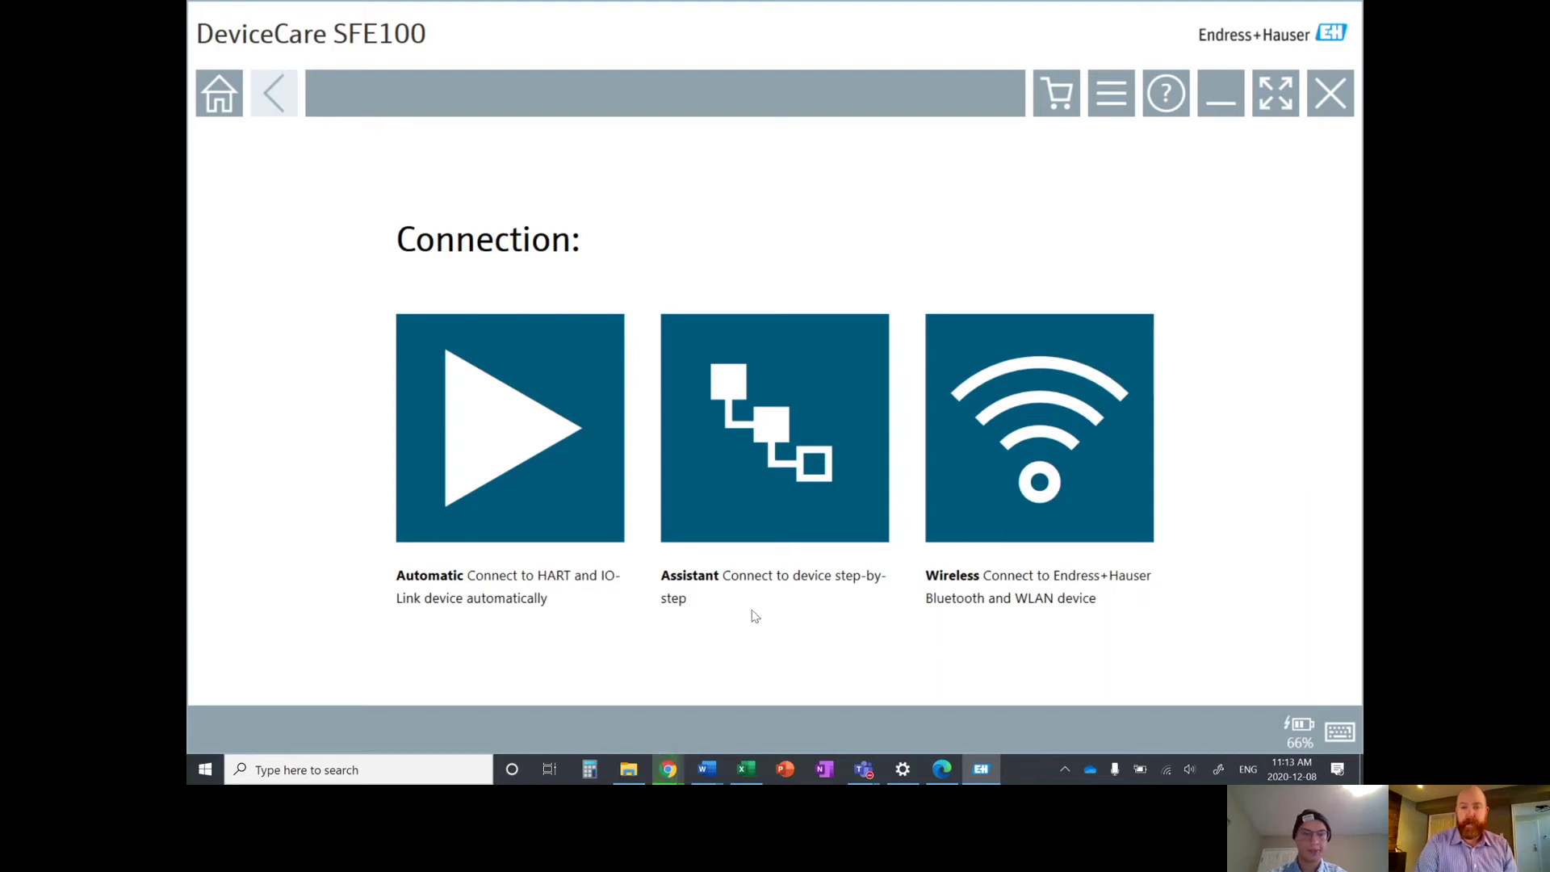
click(501, 451)
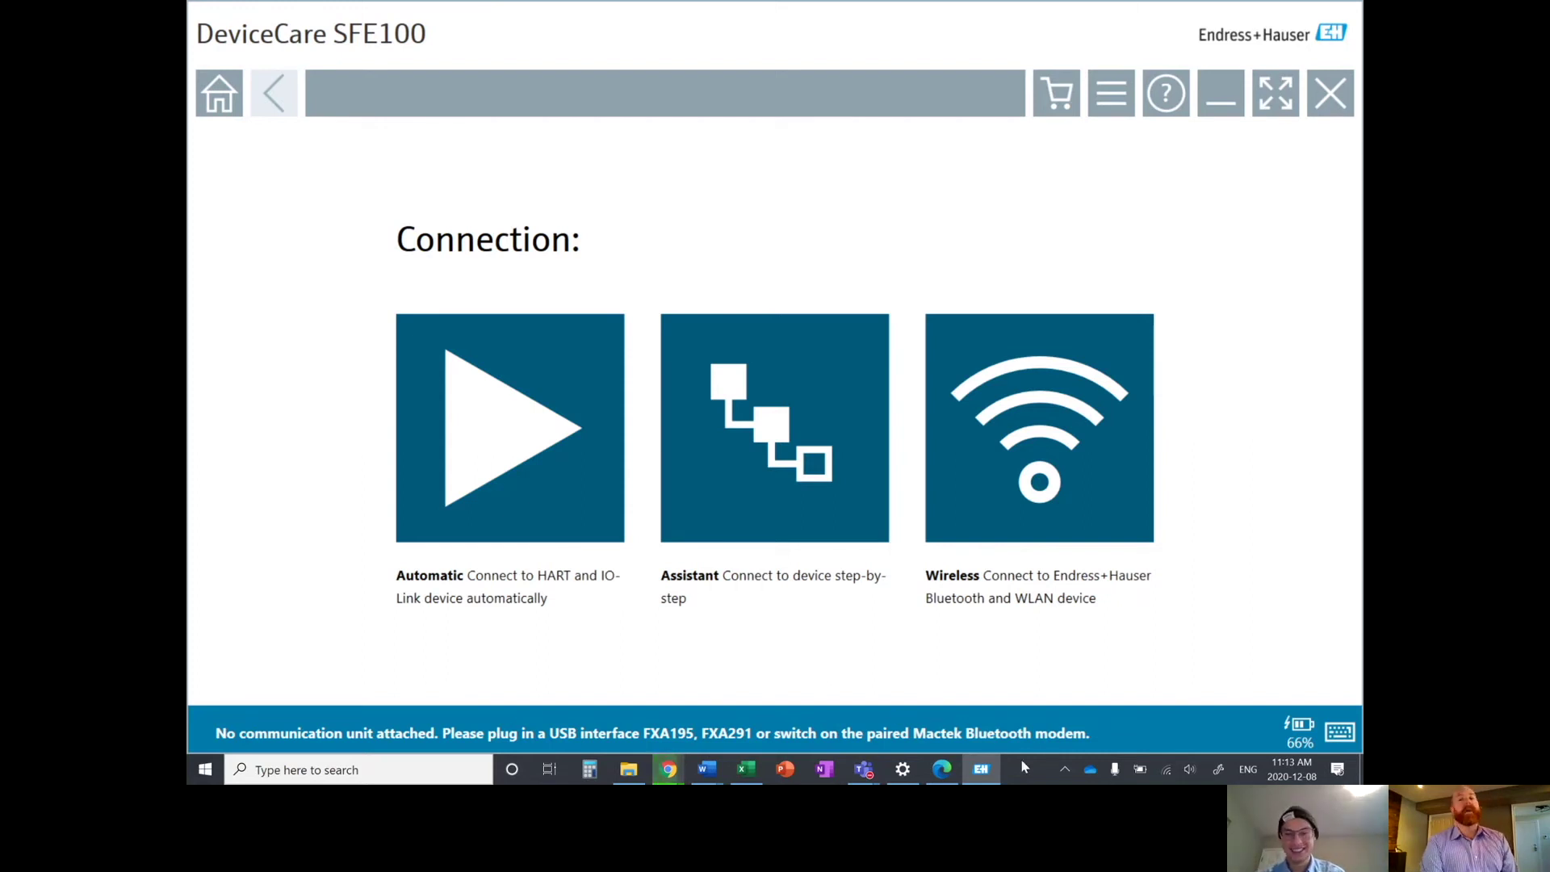
mouse_move(993, 777)
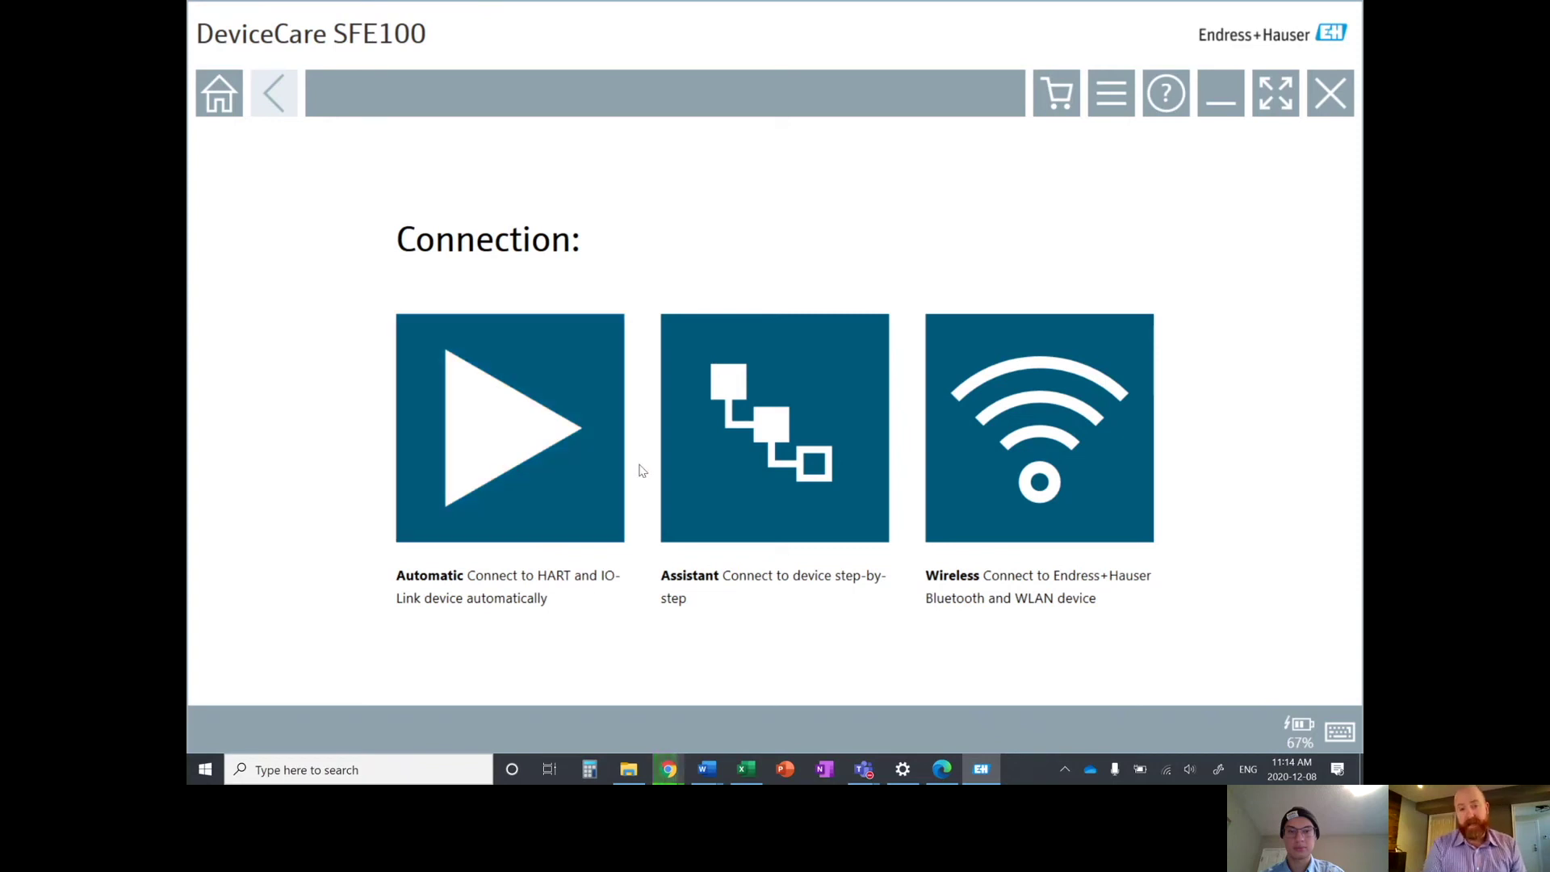
- Start the DeviceCare connection Assistant, restarting it once, and choose HART as the protocol
click(816, 465)
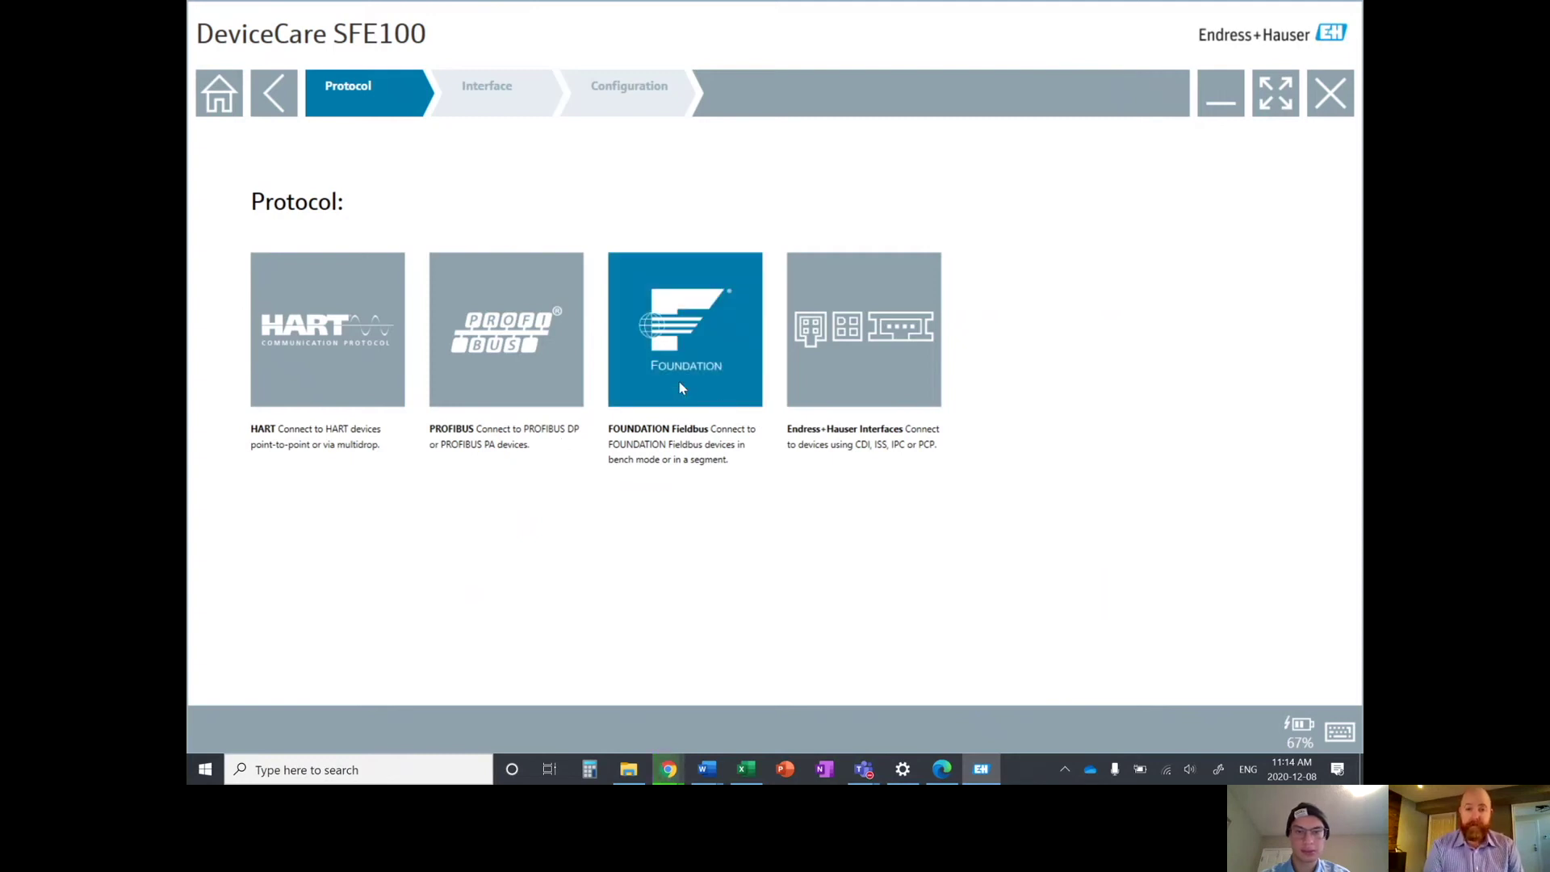
click(272, 88)
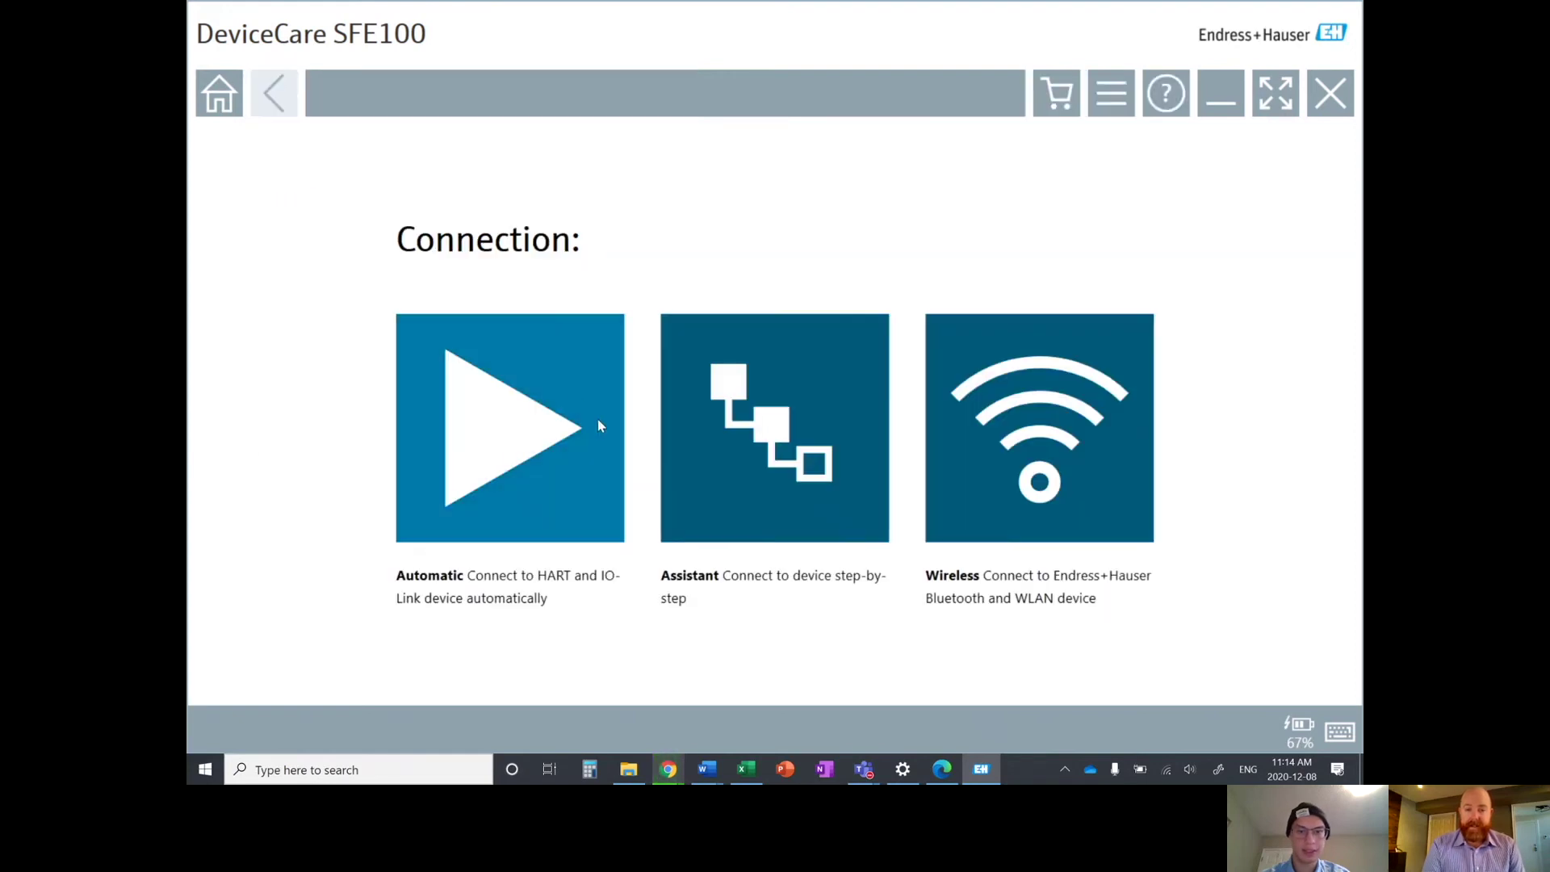
click(788, 456)
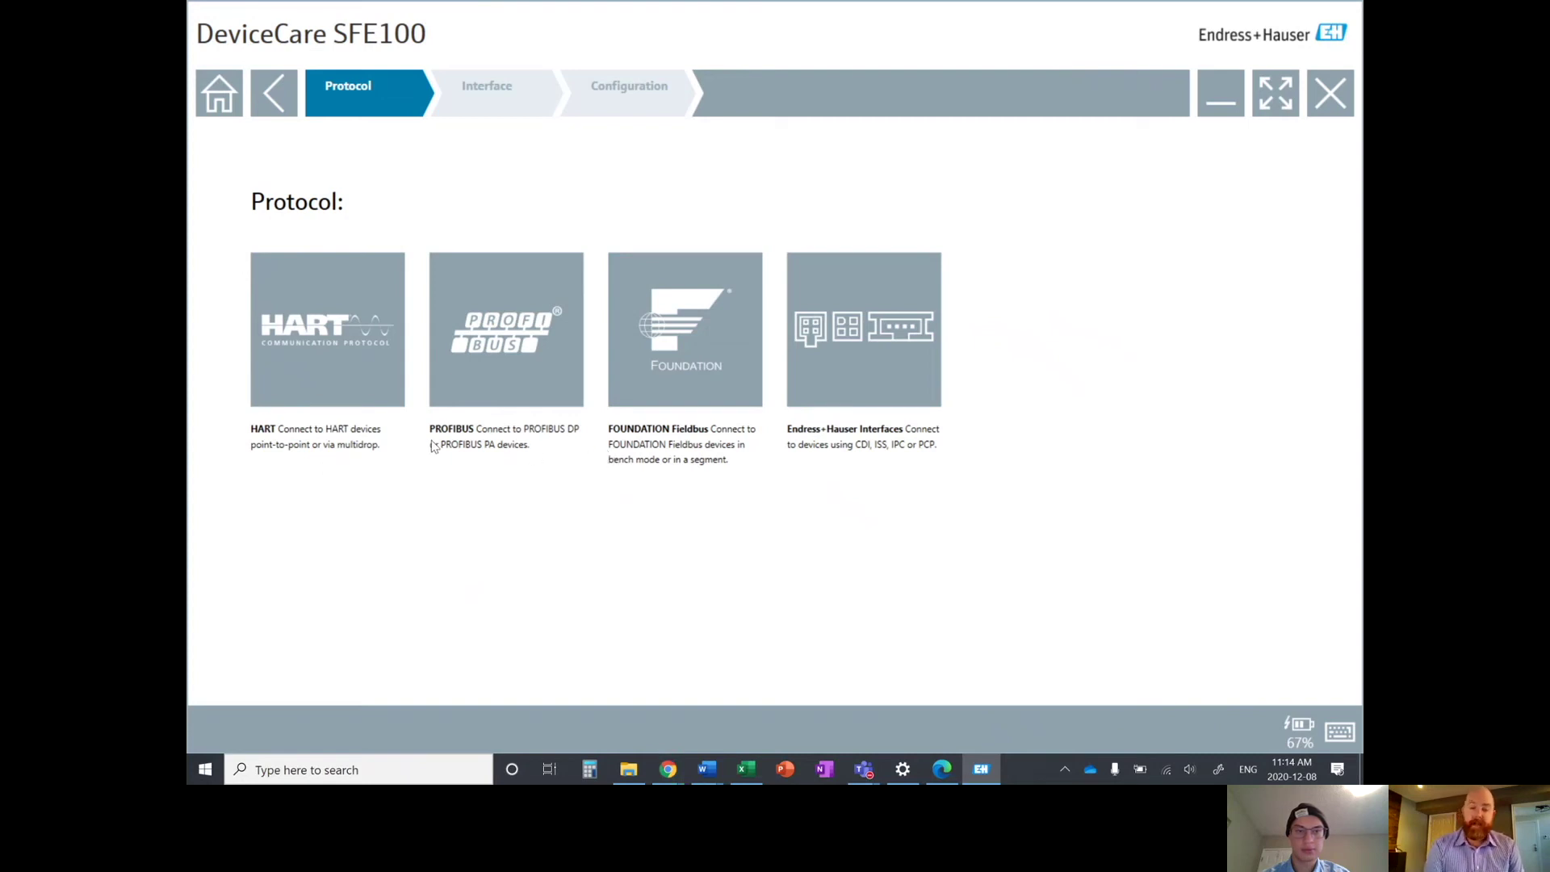
click(320, 359)
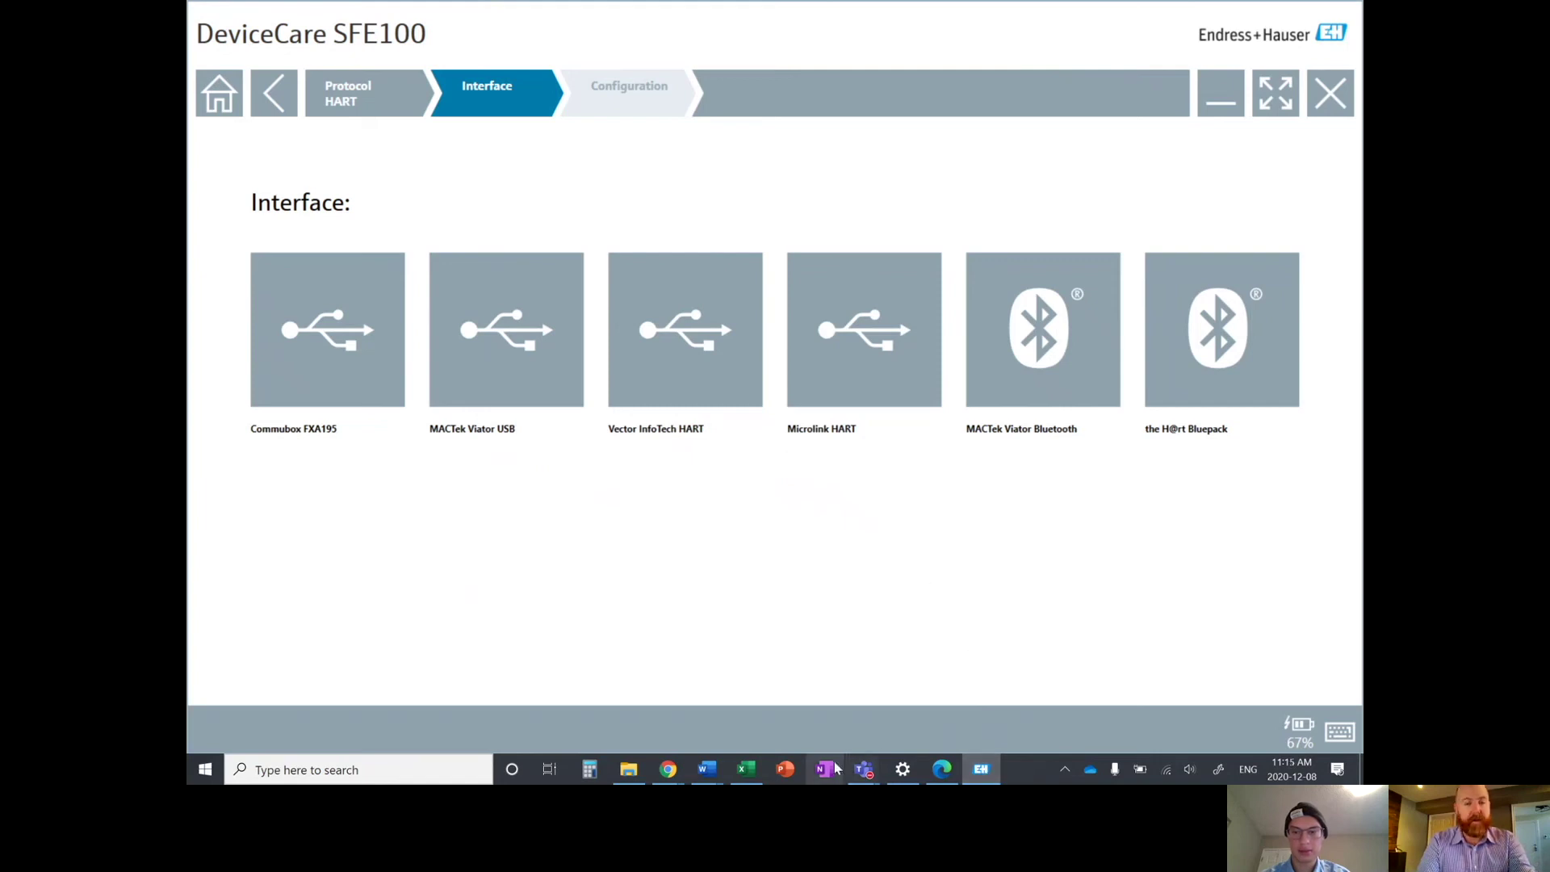
- Bring the Teams call window to the front from the taskbar
mouse_move(862, 772)
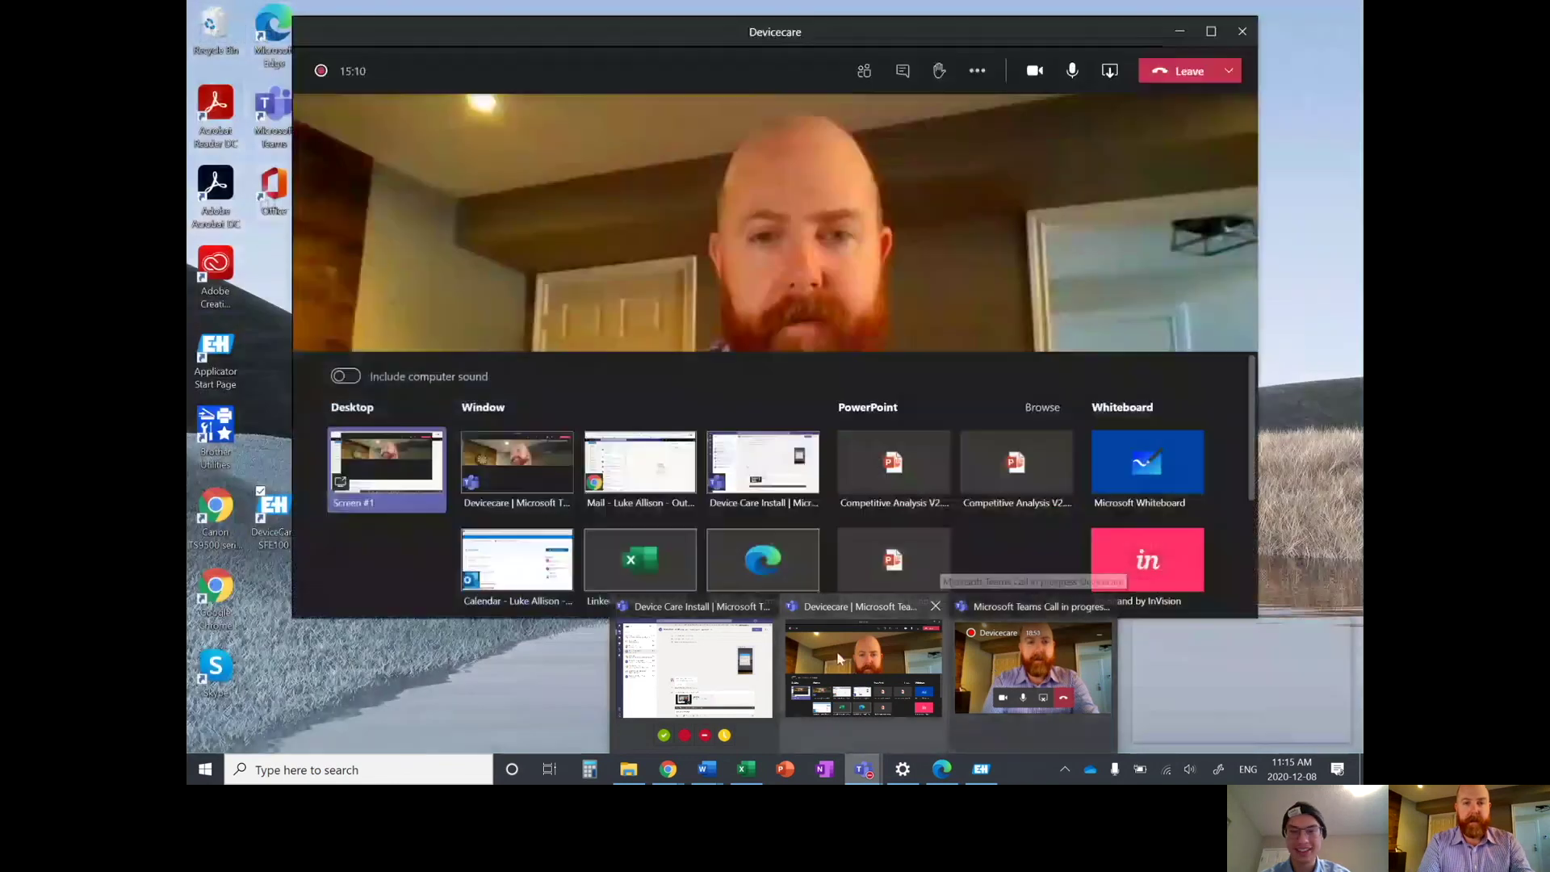
click(840, 658)
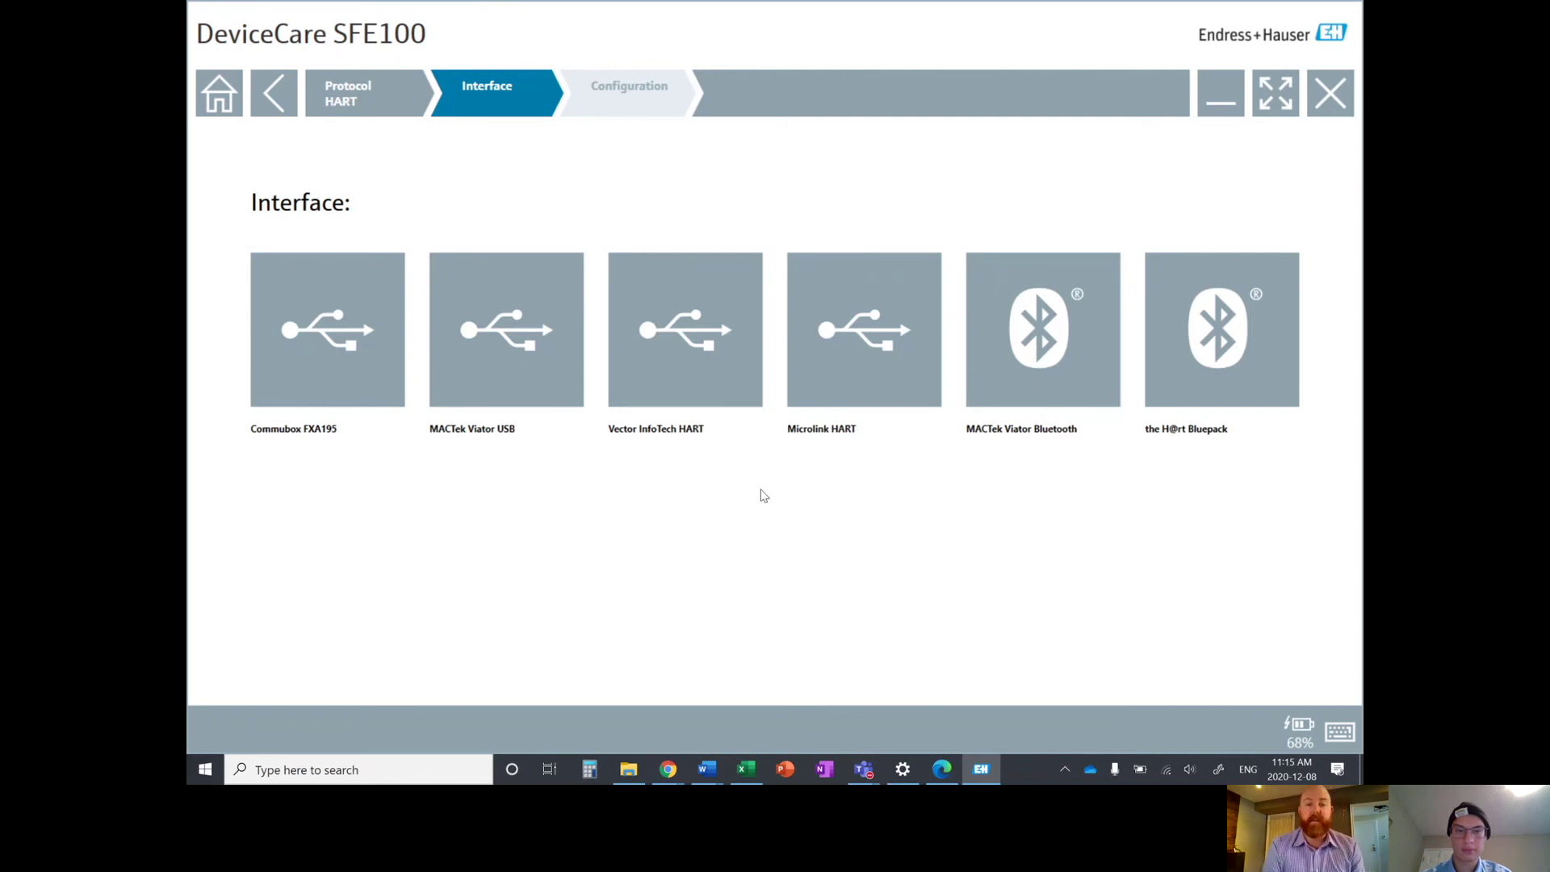
- Select Commubox FXA195 as the interface and view its advanced HART communication settings
click(297, 360)
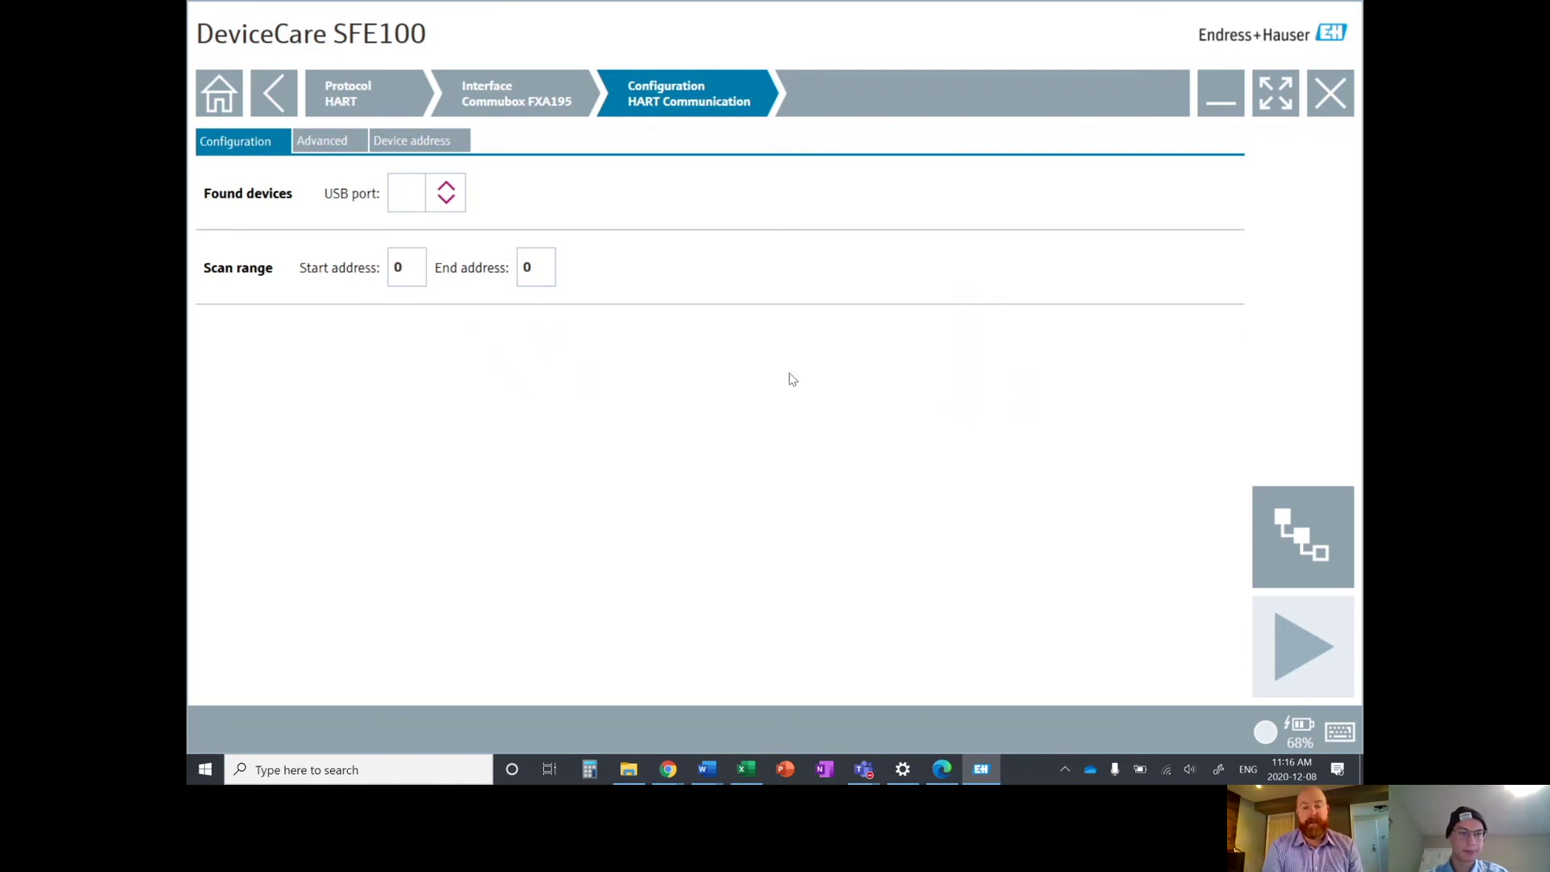
click(323, 142)
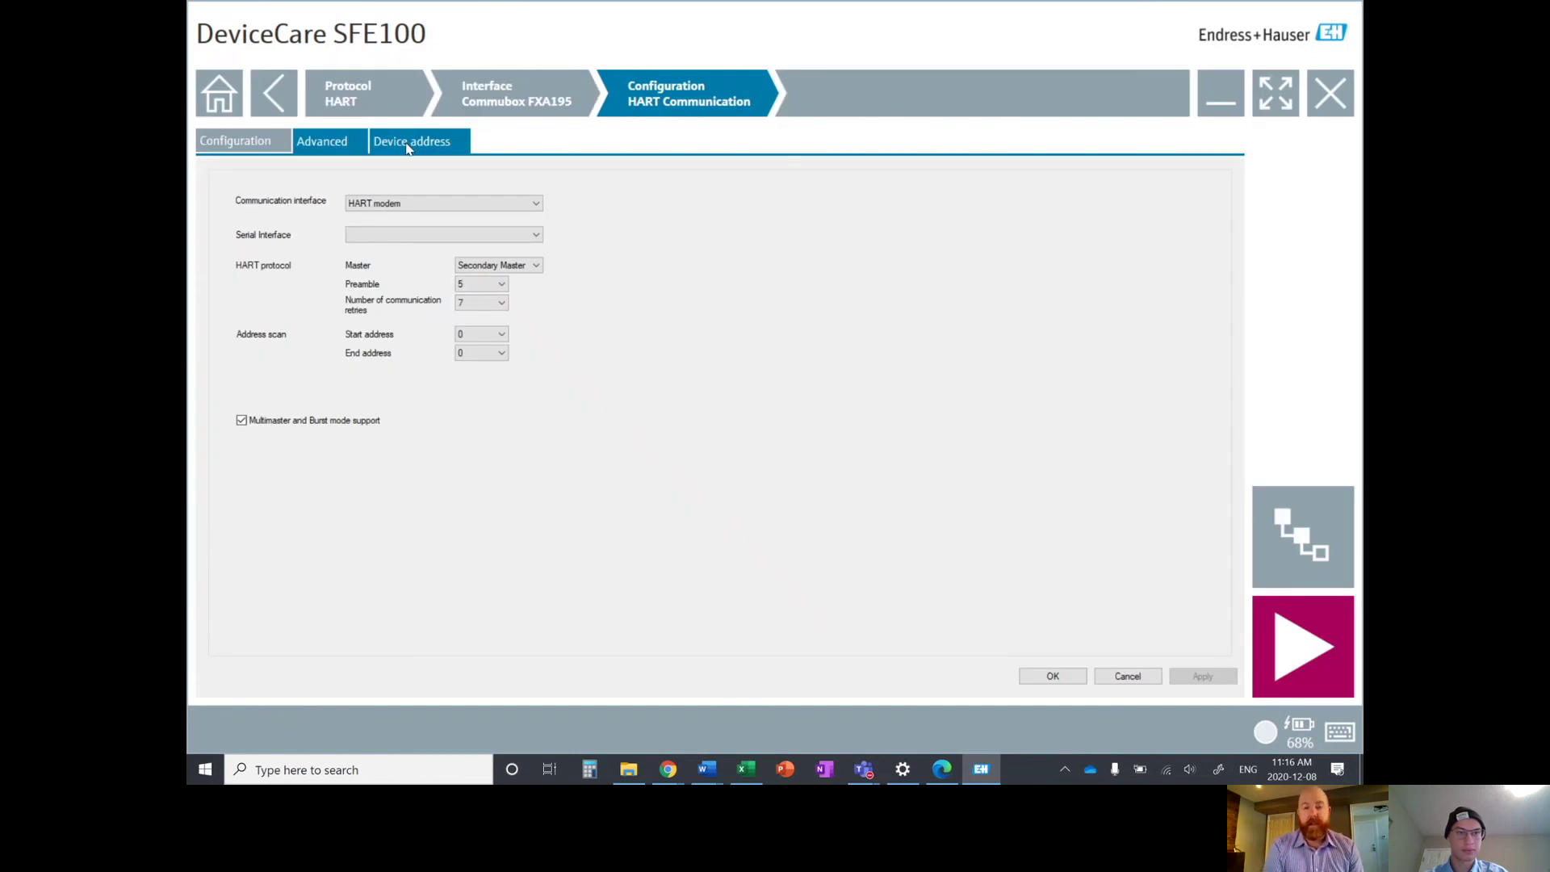
- Check the Device address settings, then return to the Advanced HART modem settings
click(408, 147)
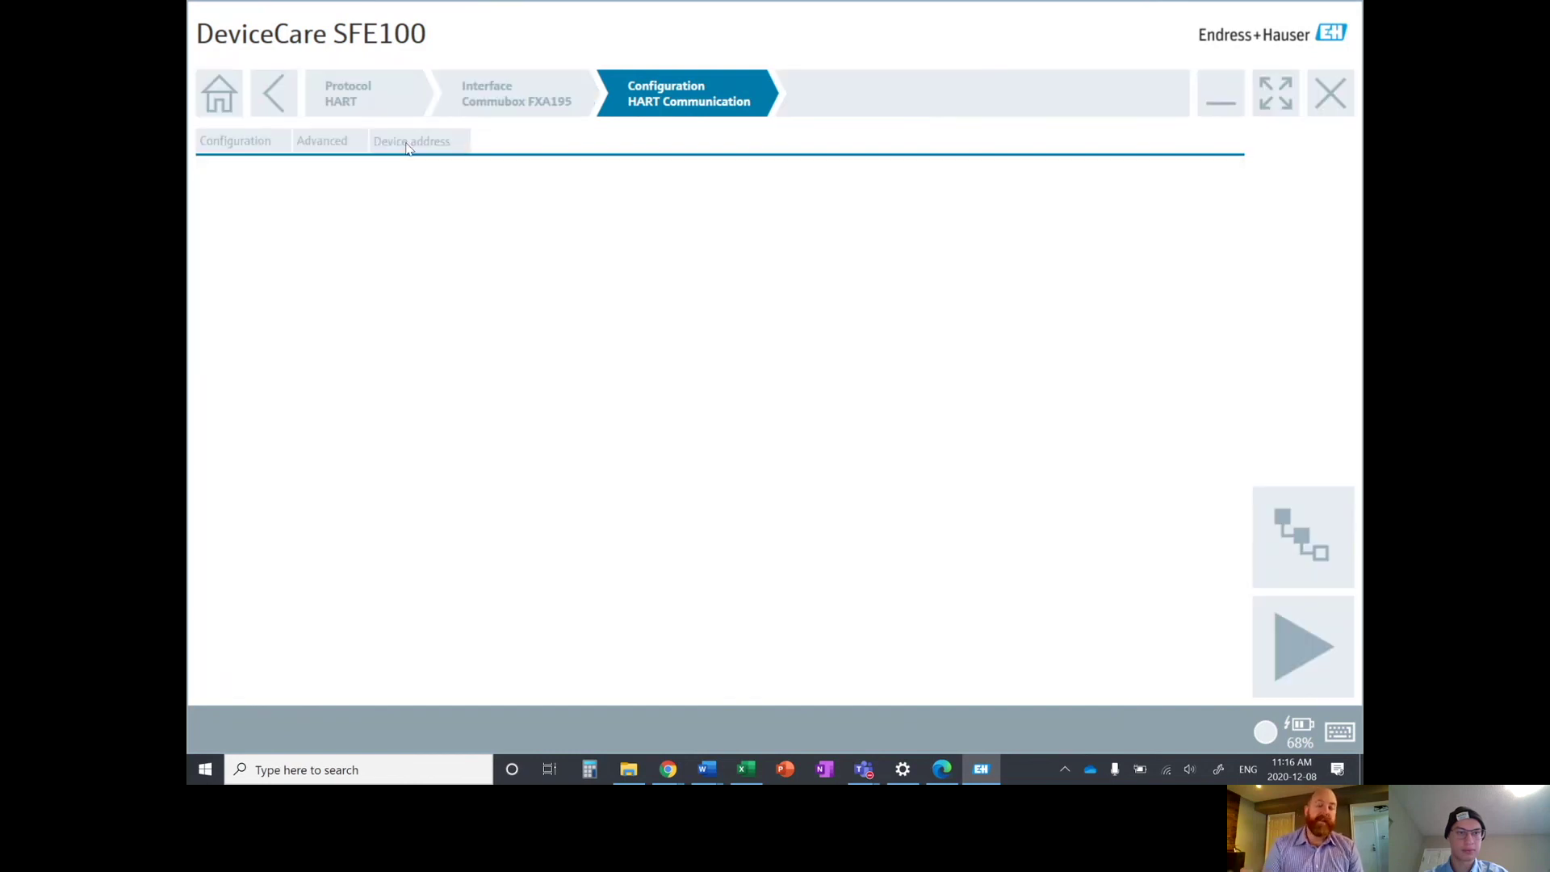
click(332, 146)
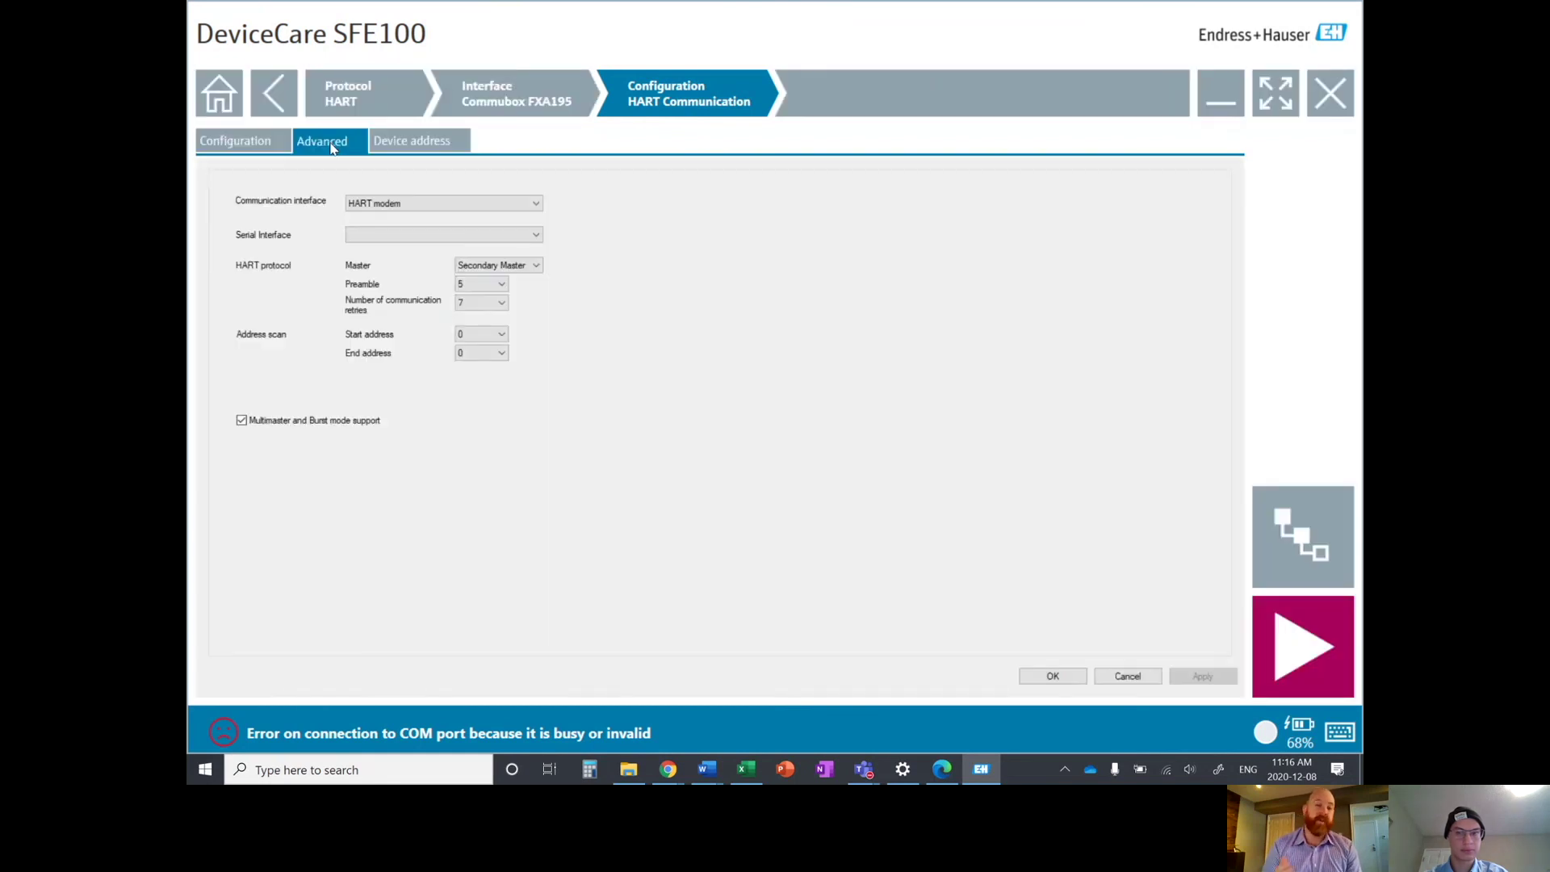